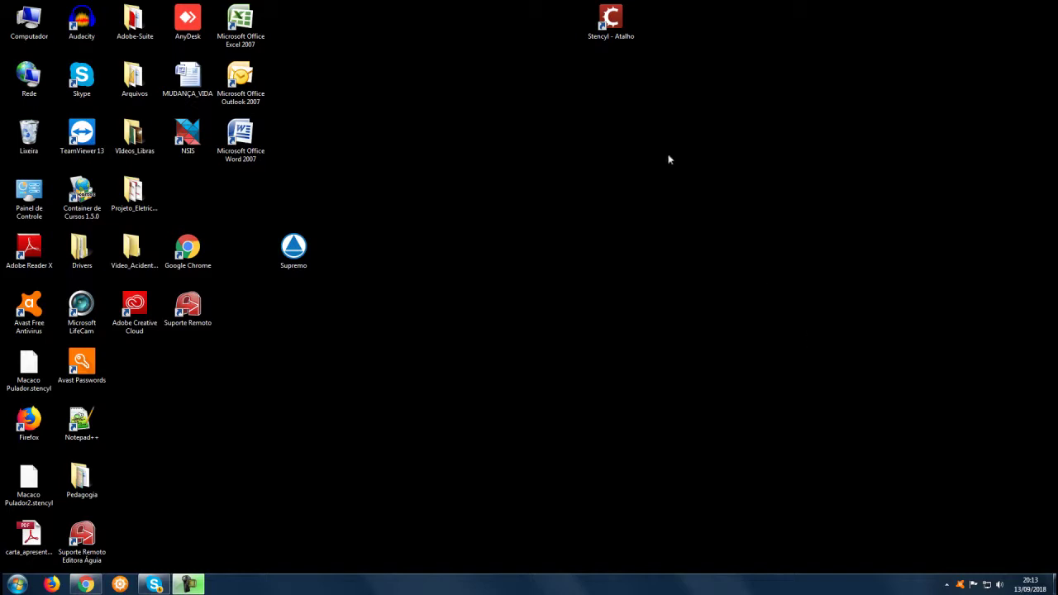
Open the Macaco Pulador game in Stencyl and select its Menu_Principal scene.
{"action": "double_click", "coordinate": [611, 21]}
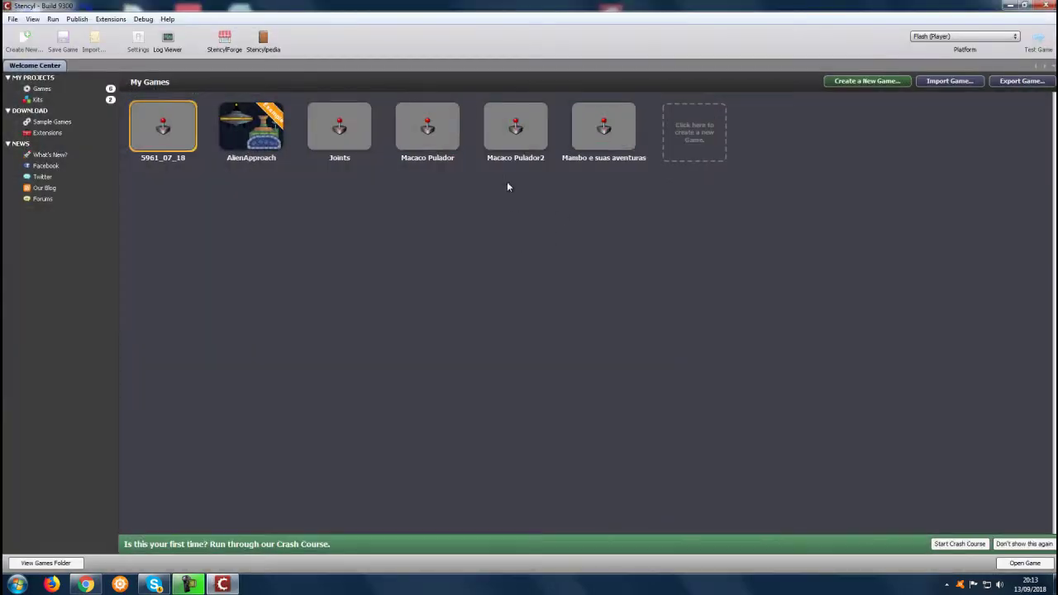
{"action": "double_click", "coordinate": [405, 139]}
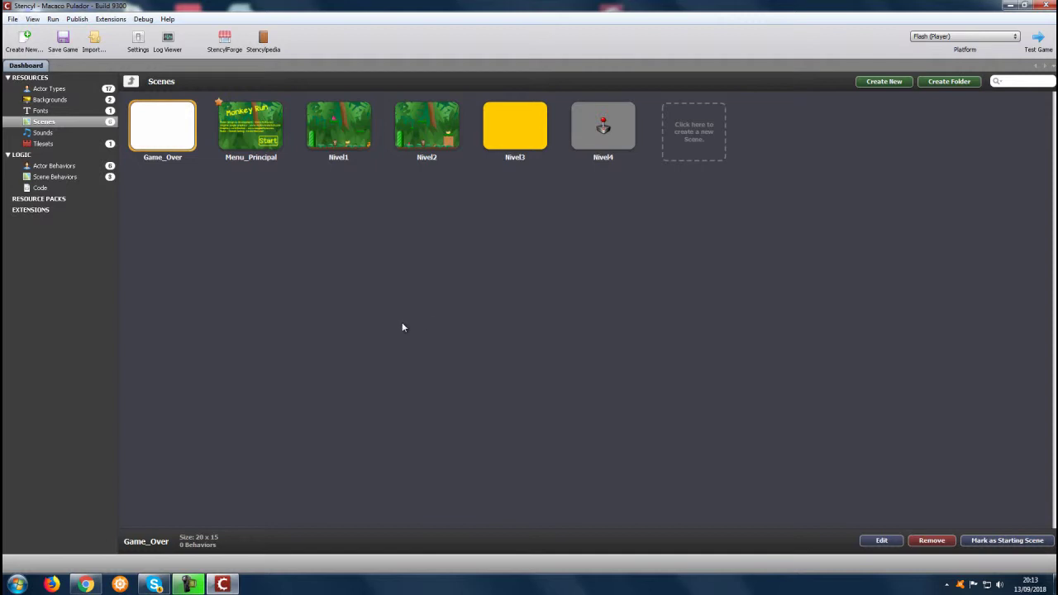
{"action": "left_click", "coordinate": [257, 145]}
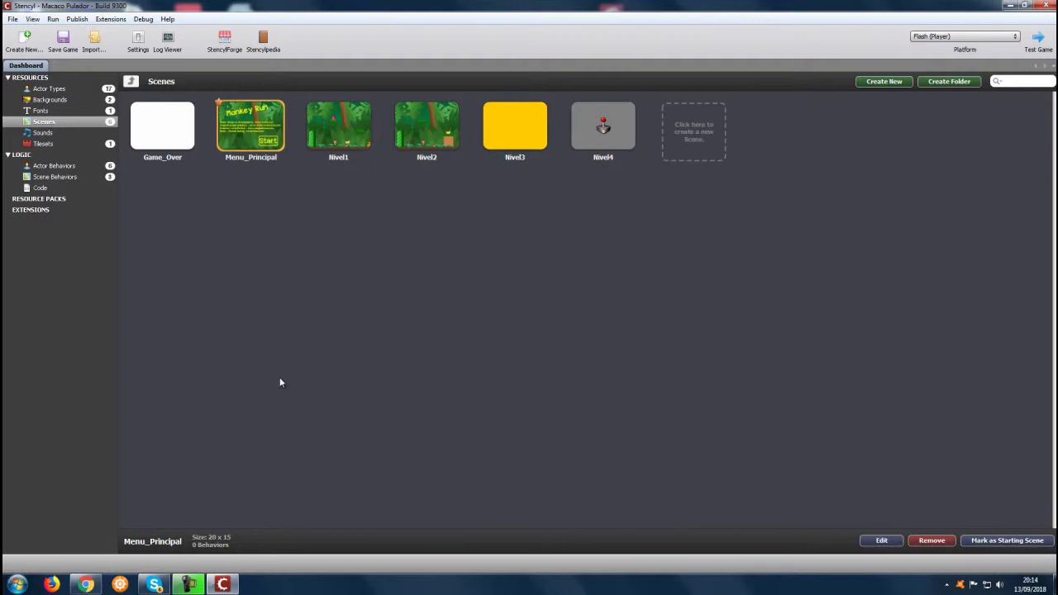
Run a test of the game, reposition the player window, and start play from the Monkey Run main menu.
{"action": "mouse_move", "coordinate": [238, 135]}
{"action": "left_click", "coordinate": [1038, 39]}
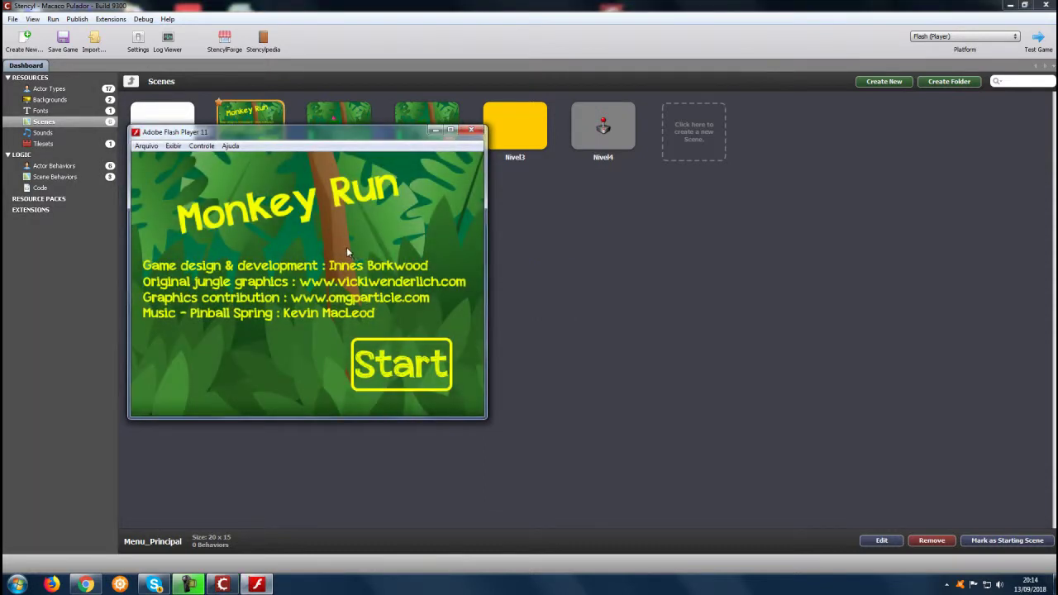
{"action": "left_click_drag", "start_coordinate": [238, 137], "coordinate": [423, 200]}
{"action": "left_click", "coordinate": [582, 431]}
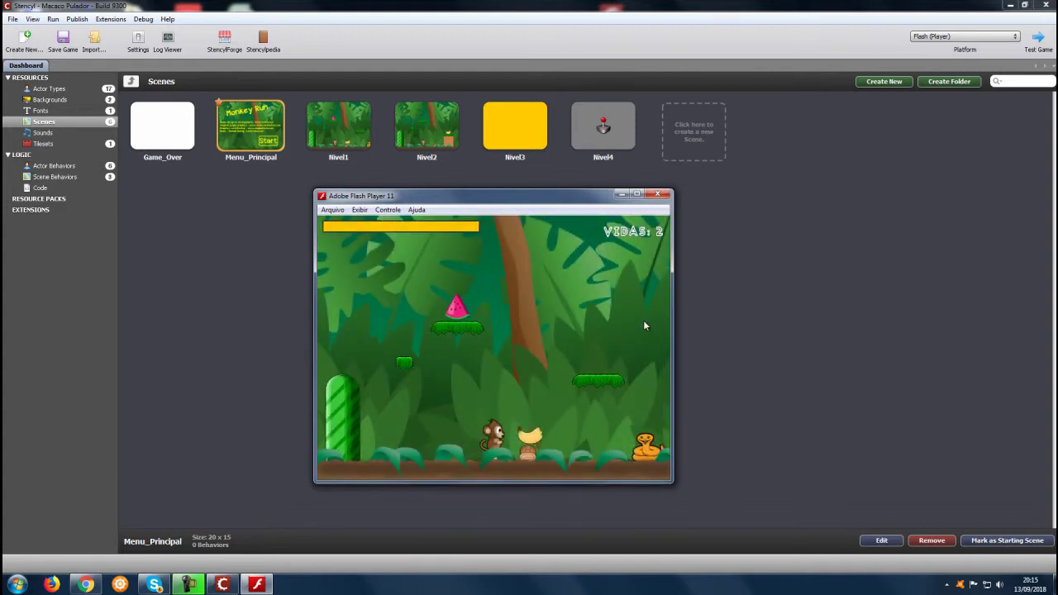
Try out the first level by walking and jumping with the monkey, and close the test window.
{"action": "key", "text": "Right"}
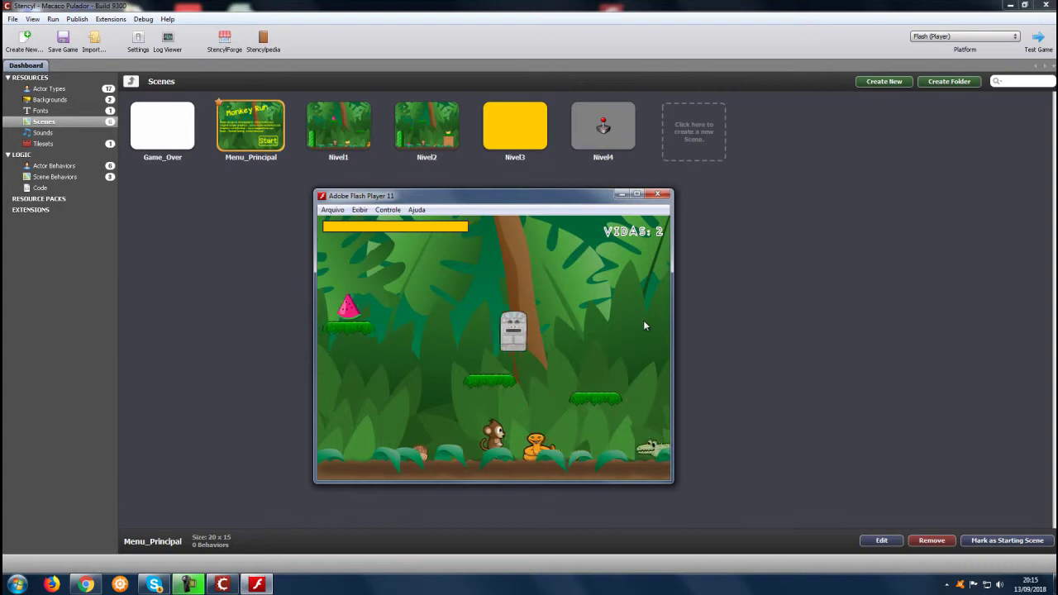
{"action": "key", "text": "Right"}
{"action": "key", "text": "Up"}
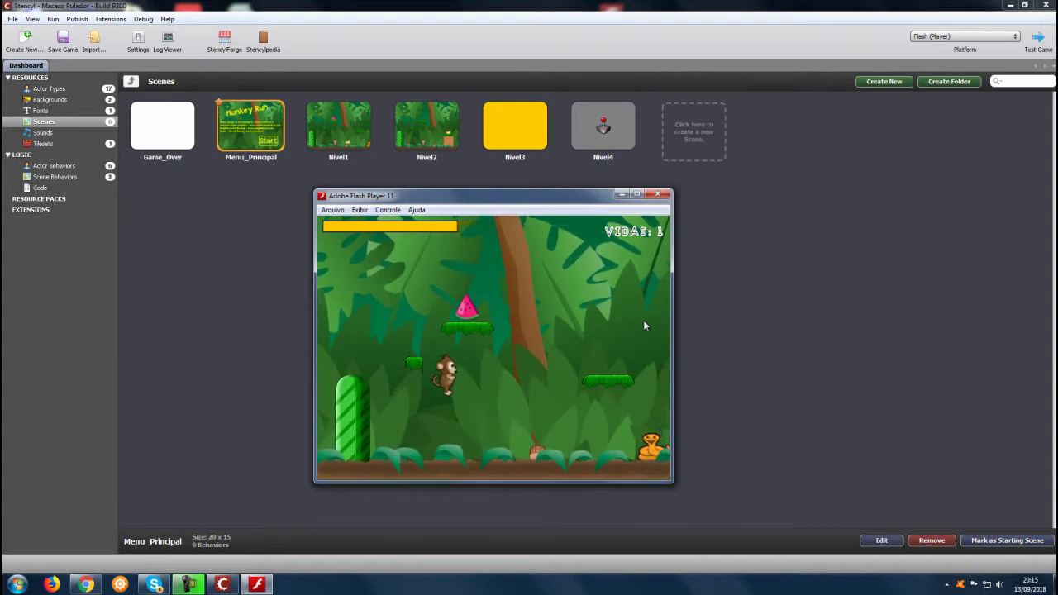
{"action": "key", "text": "Right"}
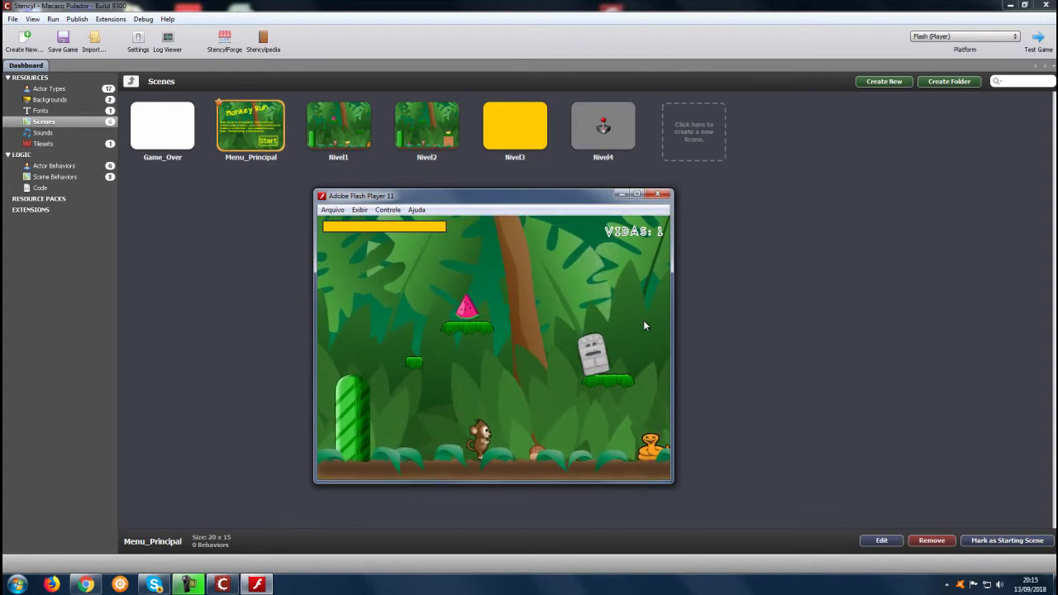
{"action": "key", "text": "Up"}
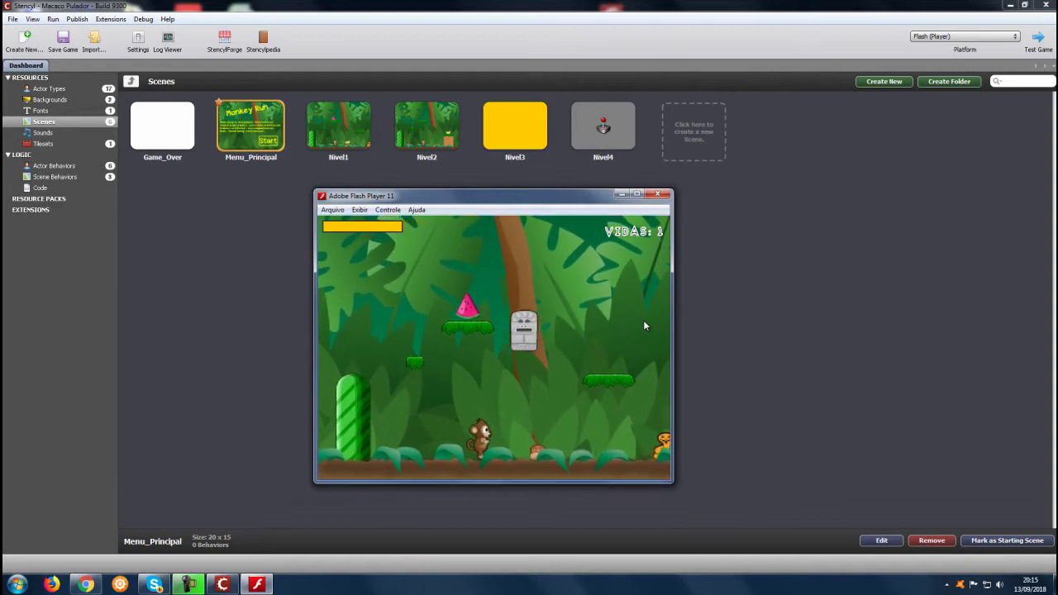
{"action": "key", "text": "Left"}
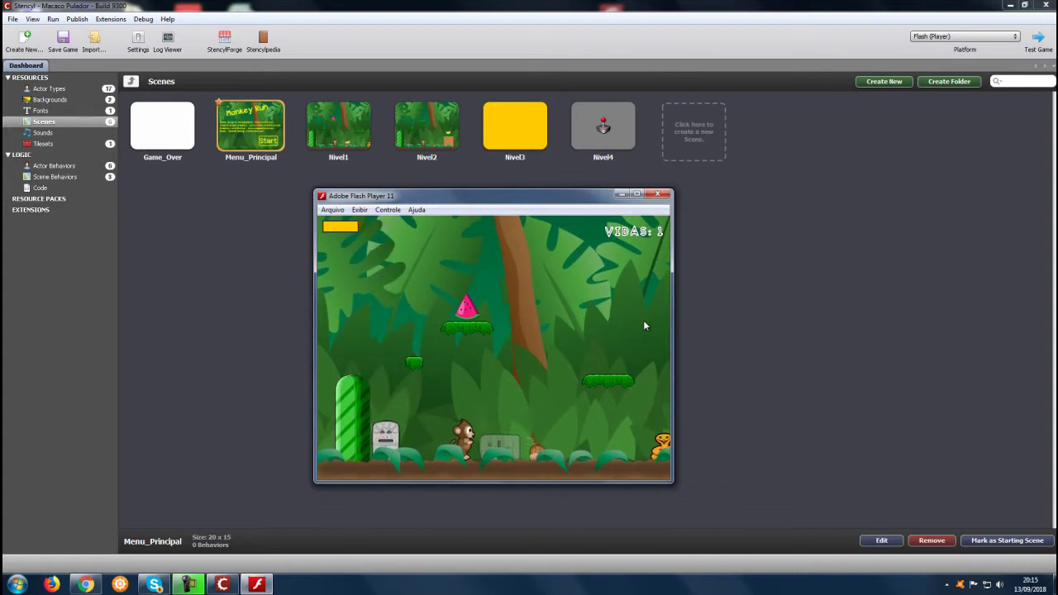
{"action": "left_click", "coordinate": [665, 195]}
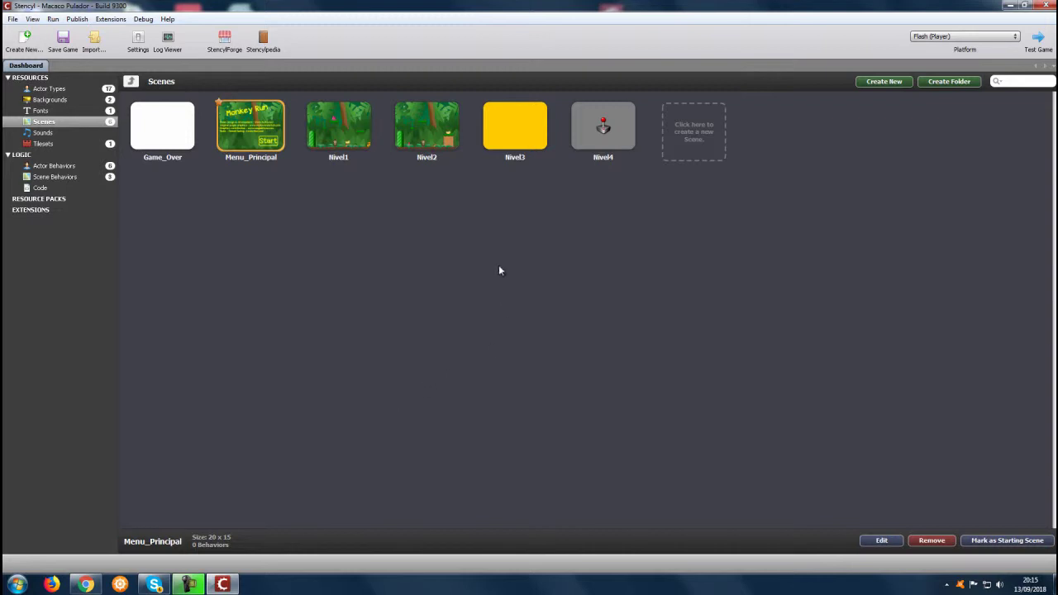
Go through the Nivel1, Nivel2 and Nivel3 scenes and open the Nivel4 scene for editing.
{"action": "left_click", "coordinate": [332, 146]}
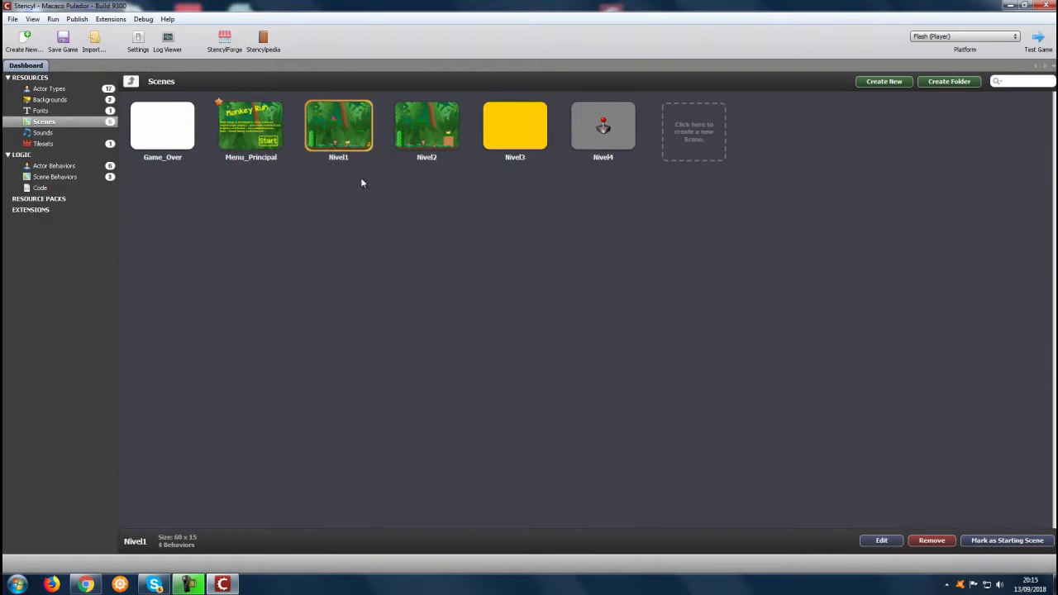
{"action": "left_click", "coordinate": [421, 138]}
{"action": "left_click", "coordinate": [528, 122]}
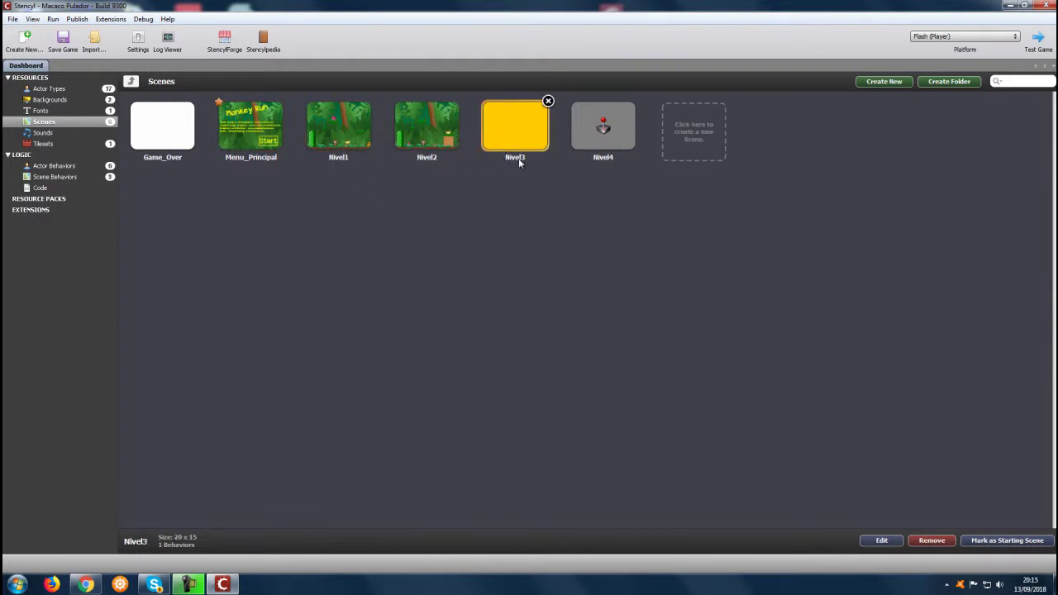
{"action": "left_click", "coordinate": [576, 137]}
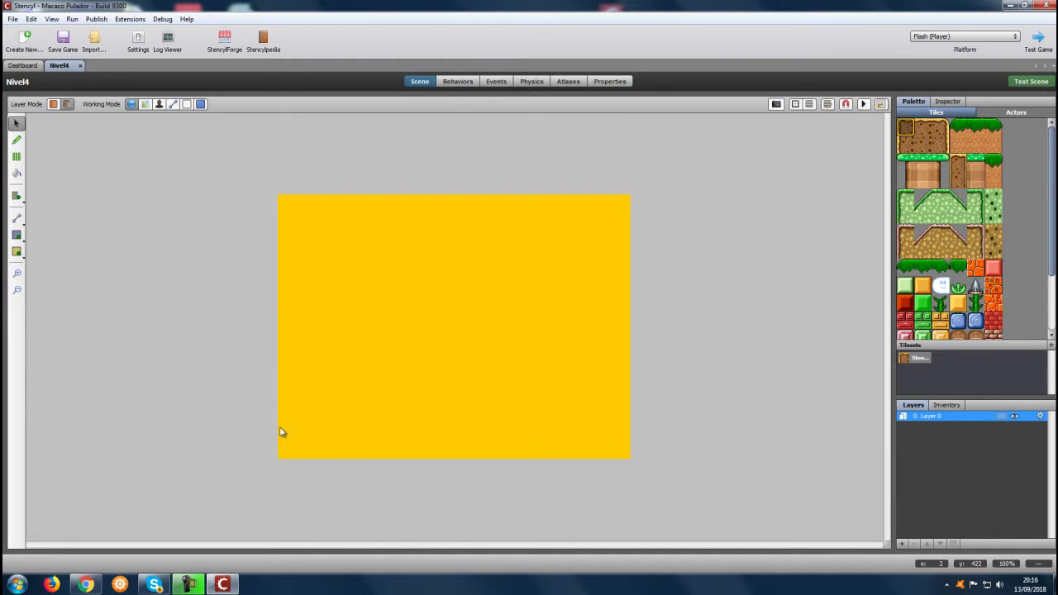
Search the StencylForge actor types for "game completed".
{"action": "left_click", "coordinate": [23, 65]}
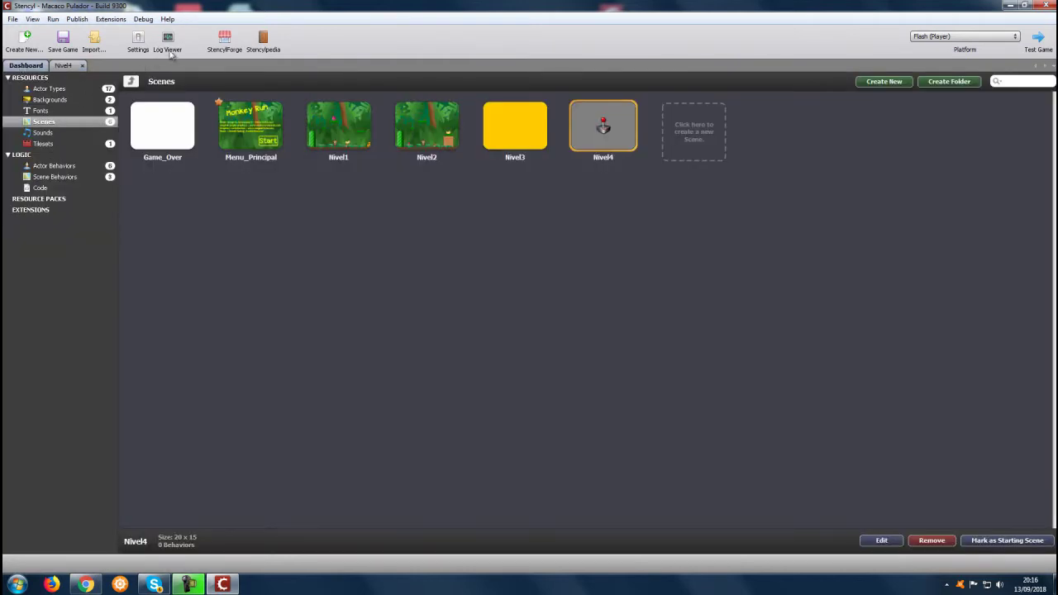
{"action": "left_click", "coordinate": [228, 38]}
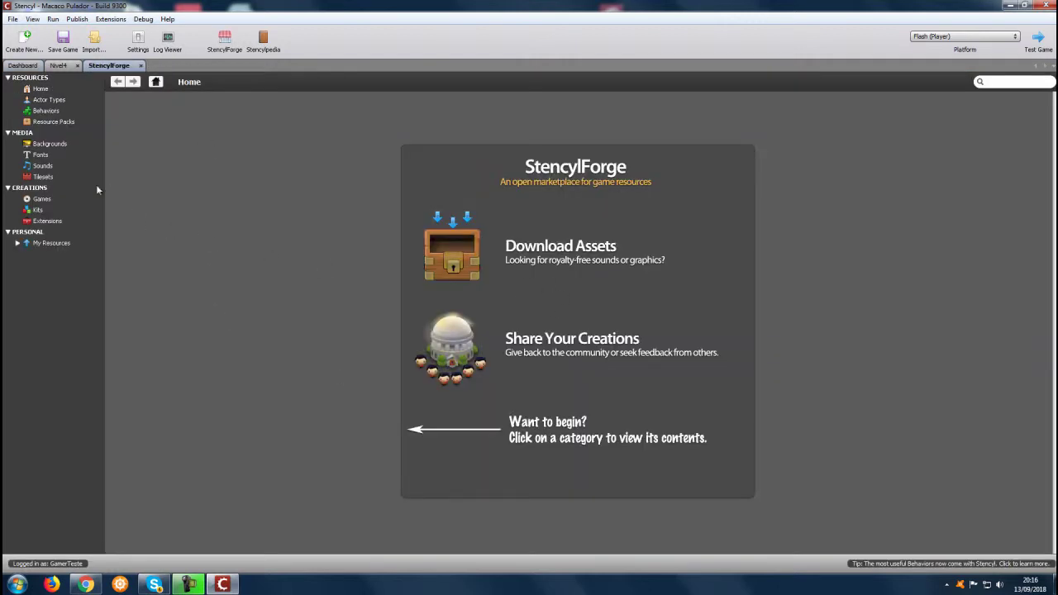
{"action": "left_click", "coordinate": [46, 100]}
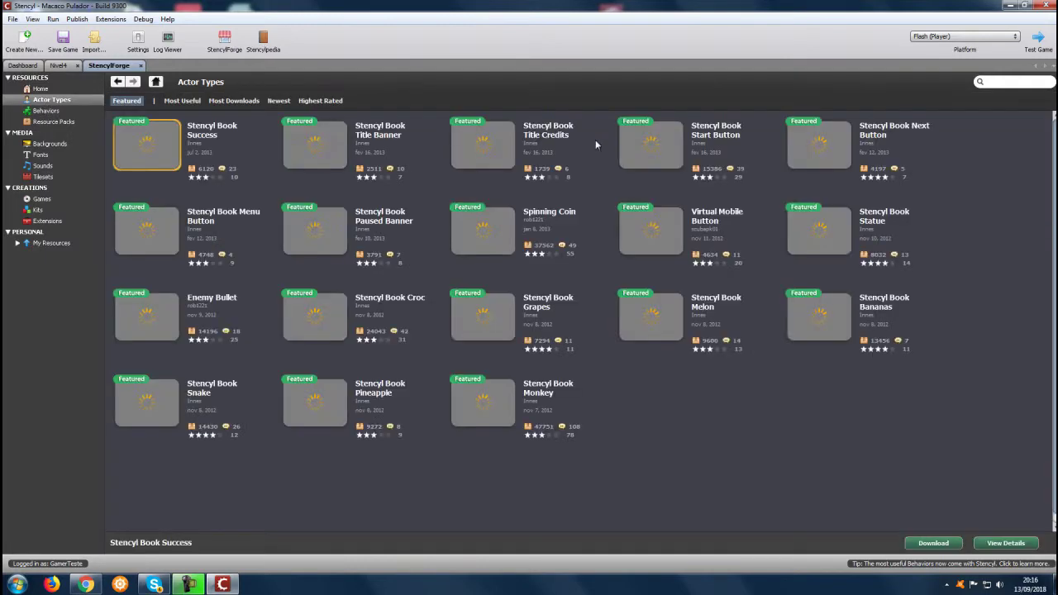
{"action": "left_click", "coordinate": [1000, 84]}
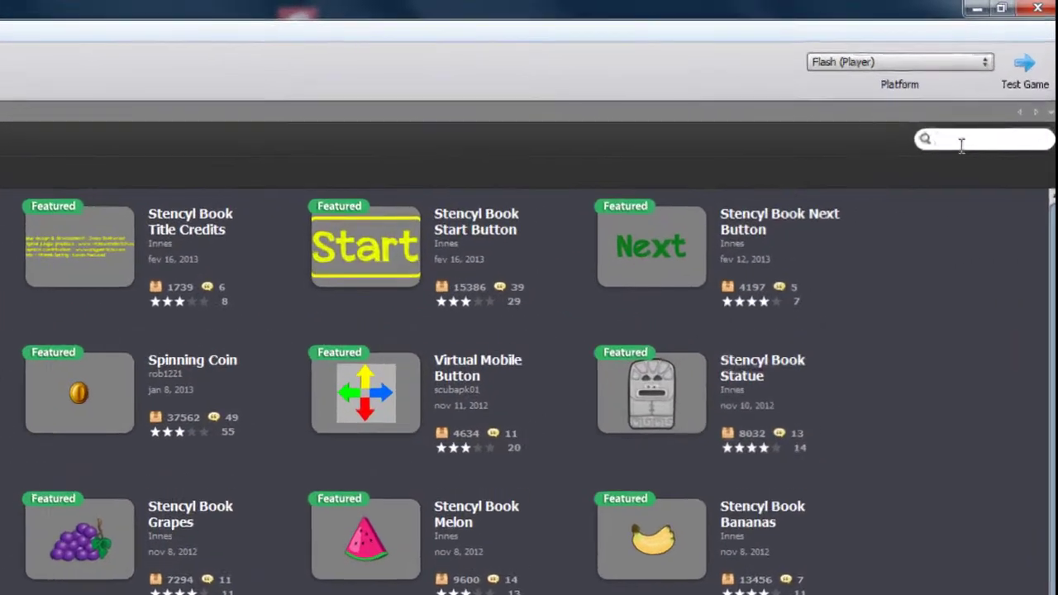
{"action": "type", "text": "ga"}
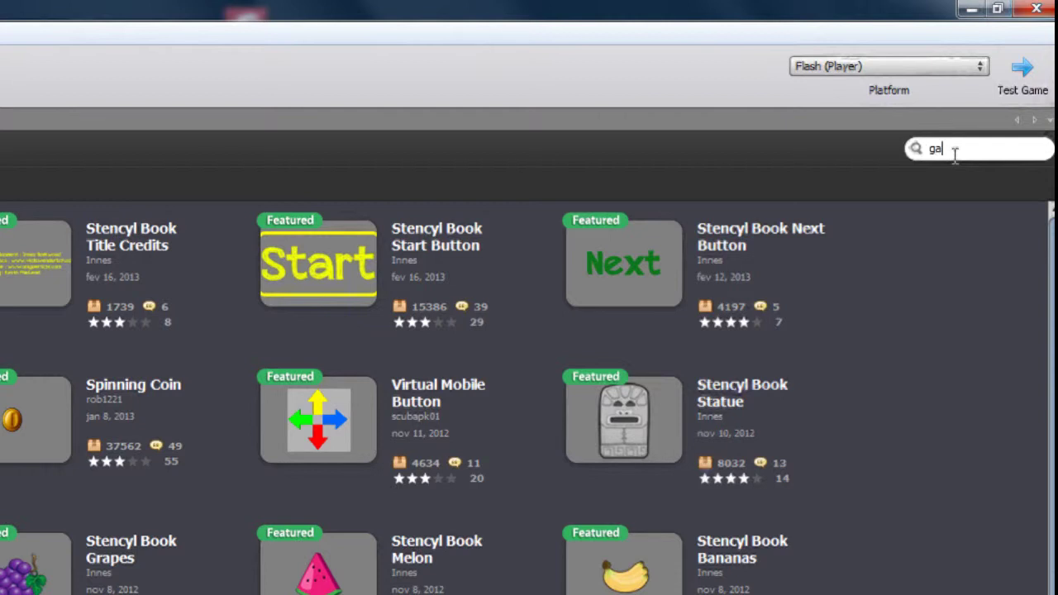
{"action": "type", "text": "me.com"}
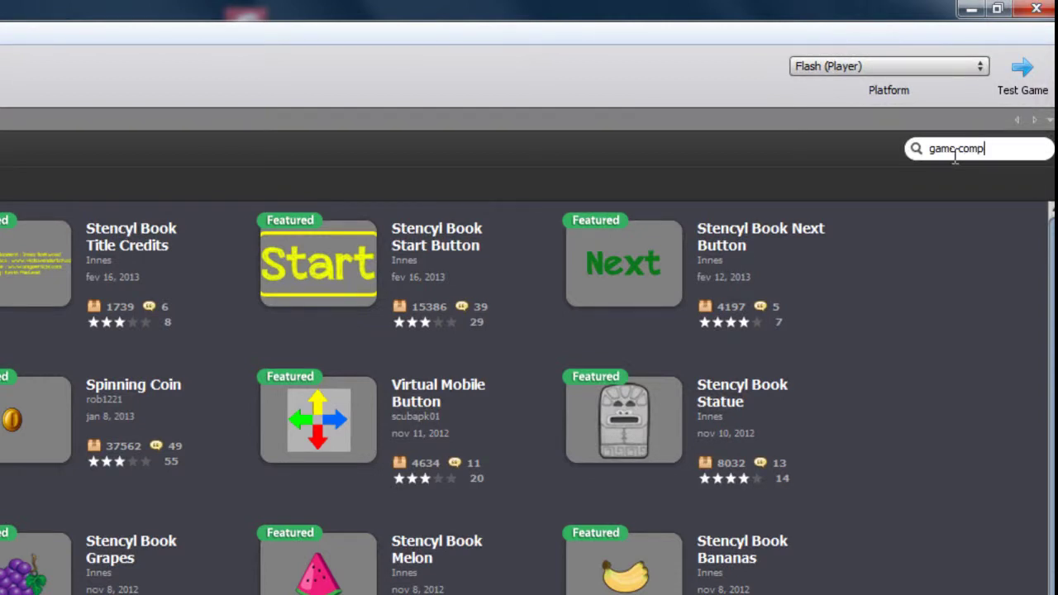
{"action": "type", "text": "pleted"}
{"action": "key", "text": "Return"}
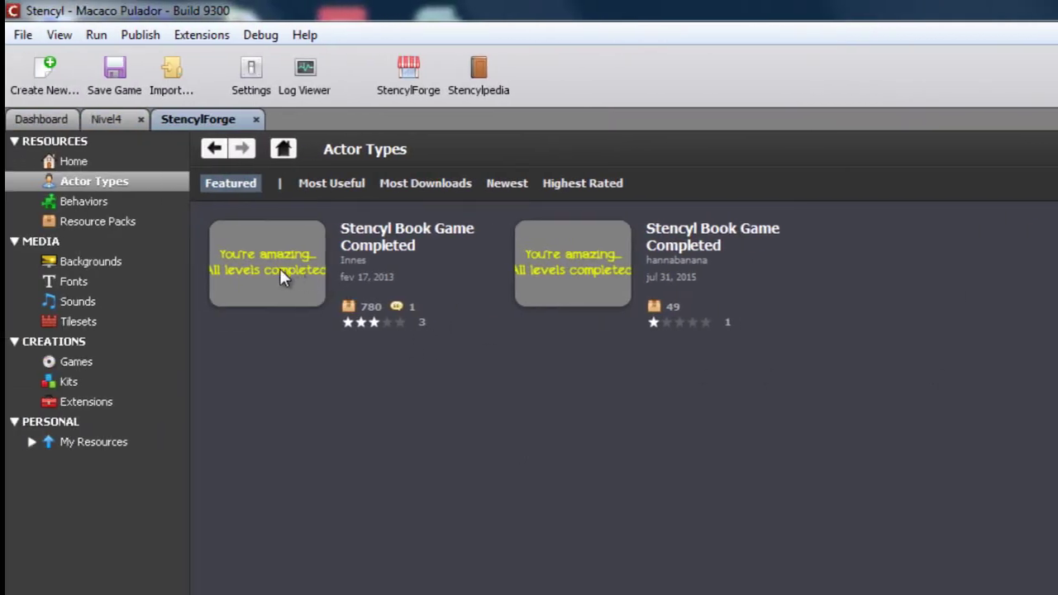
Download the first Stencyl Book Game Completed actor and select it among the game's actor types.
{"action": "left_click", "coordinate": [269, 259]}
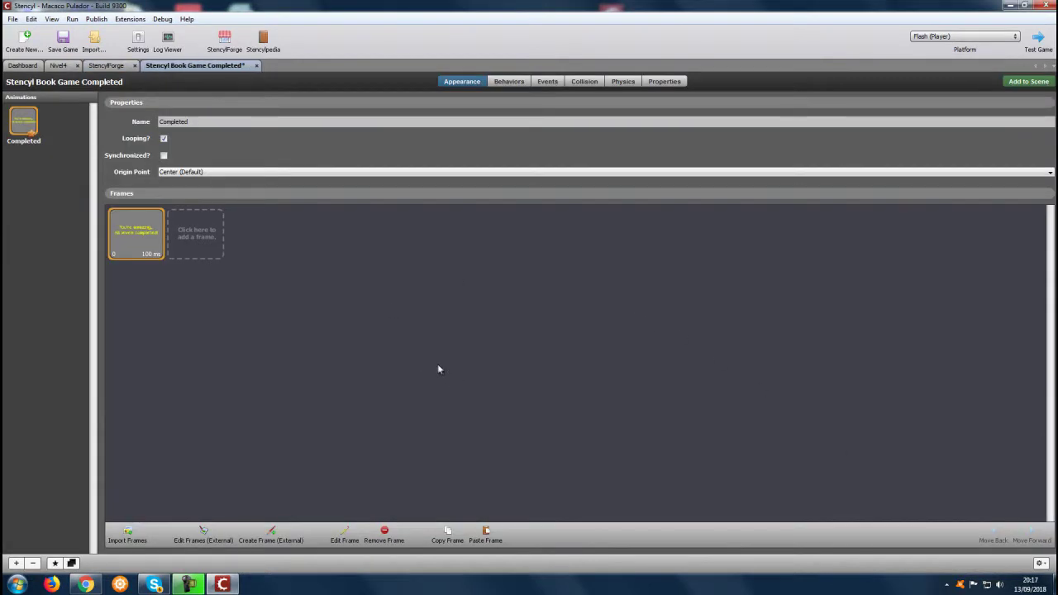
{"action": "left_click", "coordinate": [256, 65]}
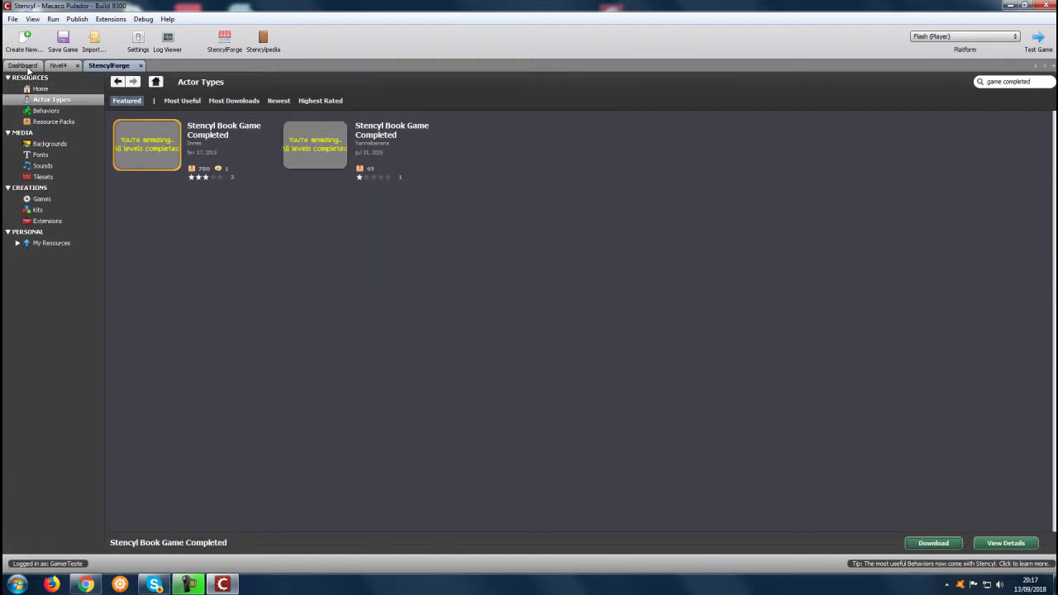
{"action": "left_click", "coordinate": [26, 66]}
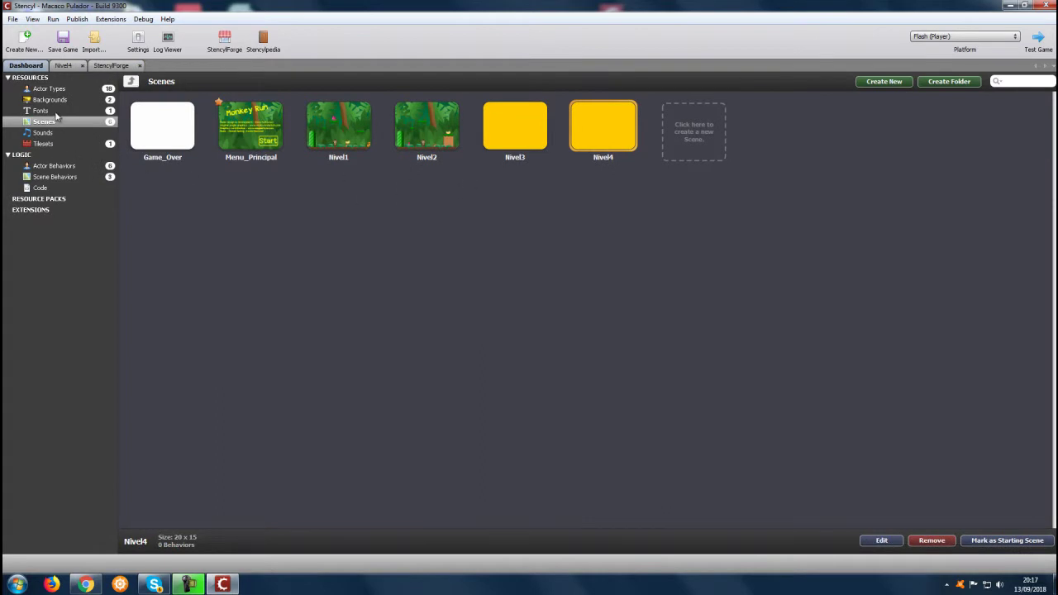
{"action": "left_click", "coordinate": [48, 88]}
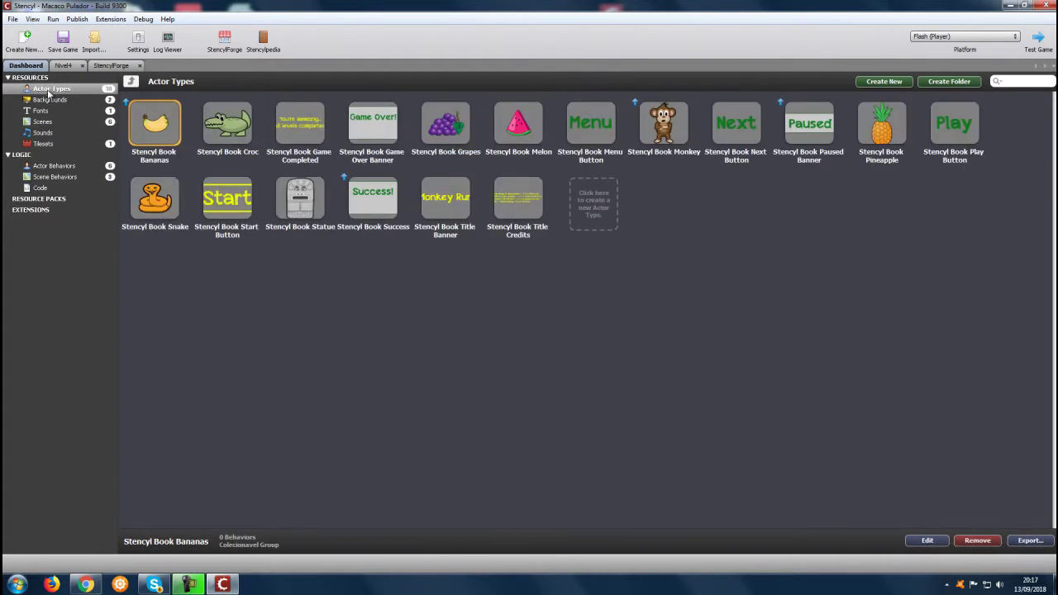
{"action": "left_click", "coordinate": [296, 135]}
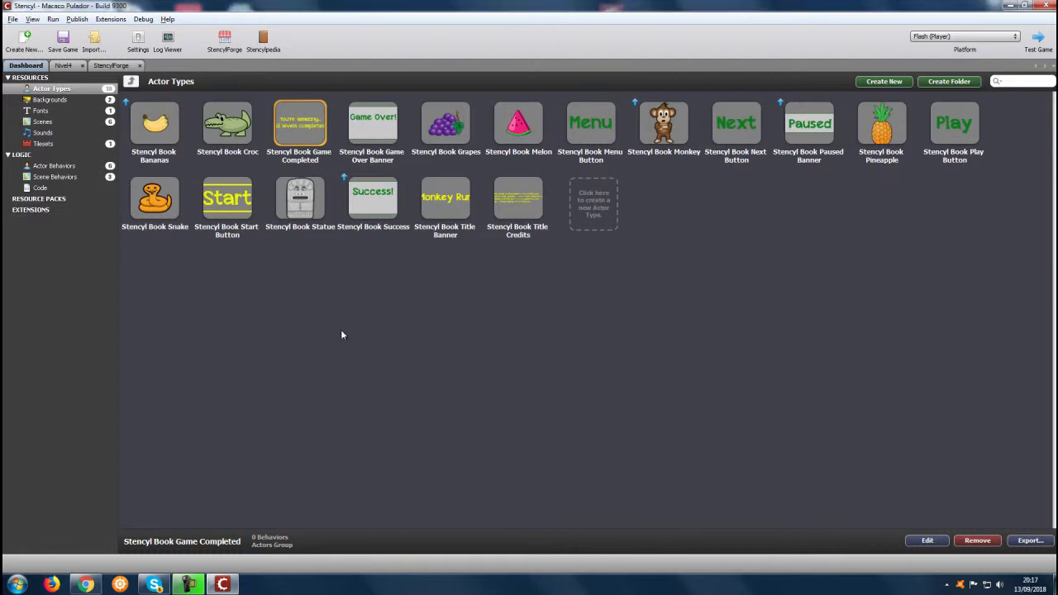
Attach the wide jungle background named Background to the Nivel4 scene.
{"action": "left_click", "coordinate": [70, 68]}
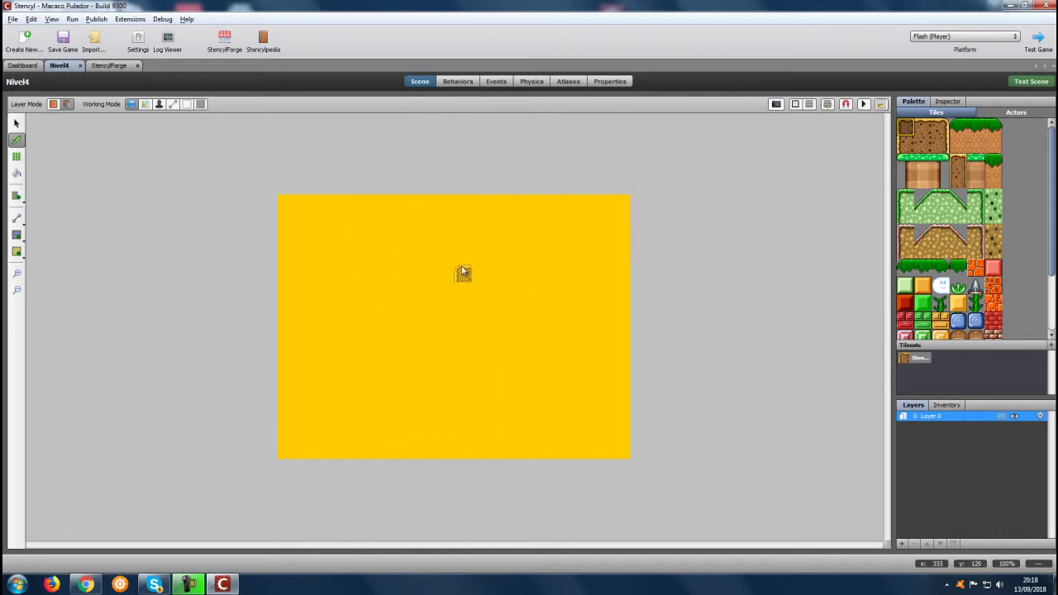
{"action": "left_click", "coordinate": [14, 124]}
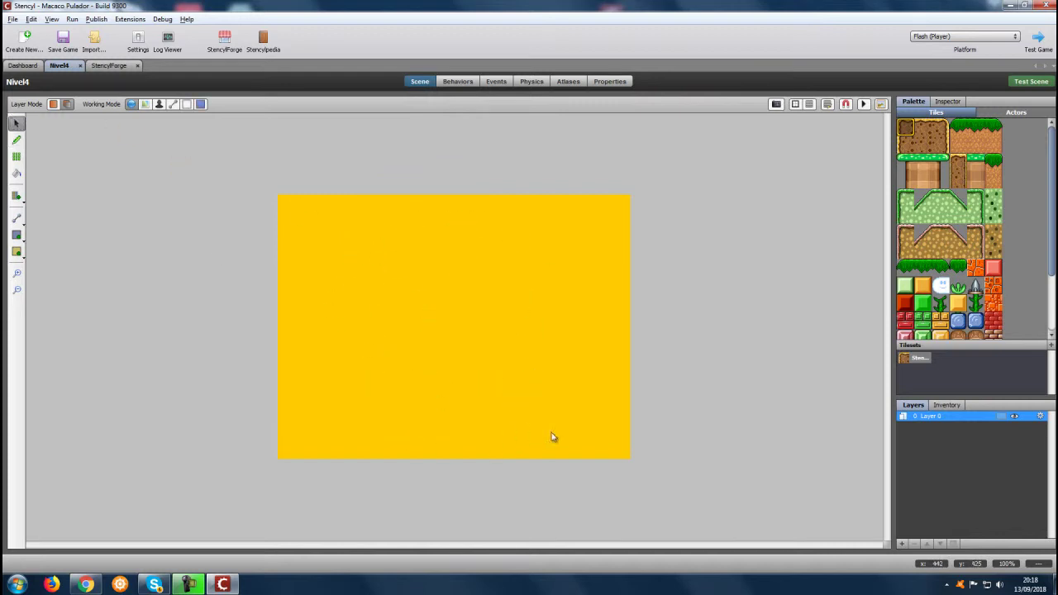
{"action": "left_click", "coordinate": [22, 65]}
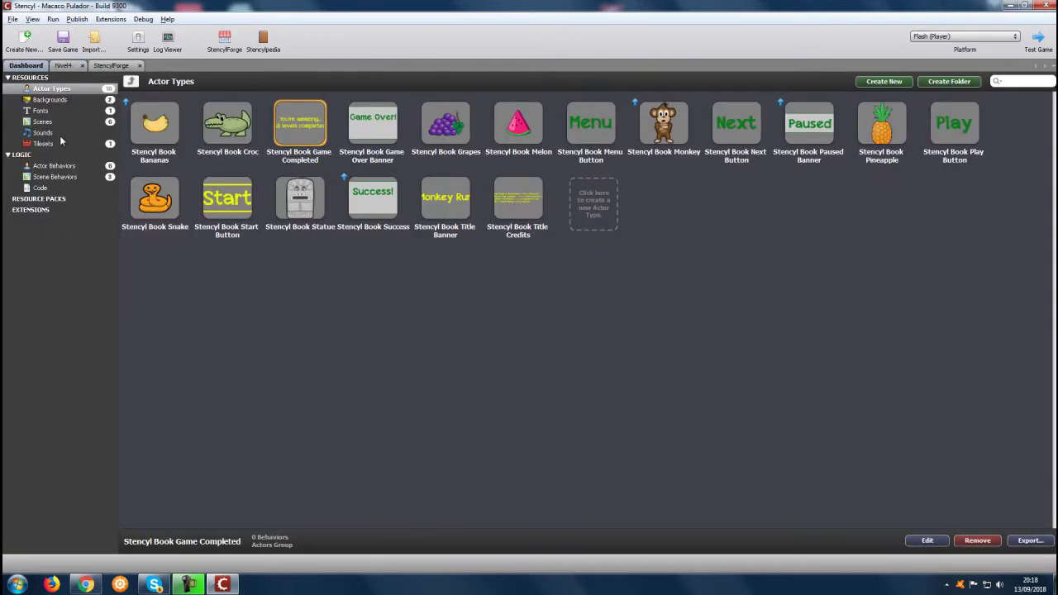
{"action": "left_click", "coordinate": [51, 100]}
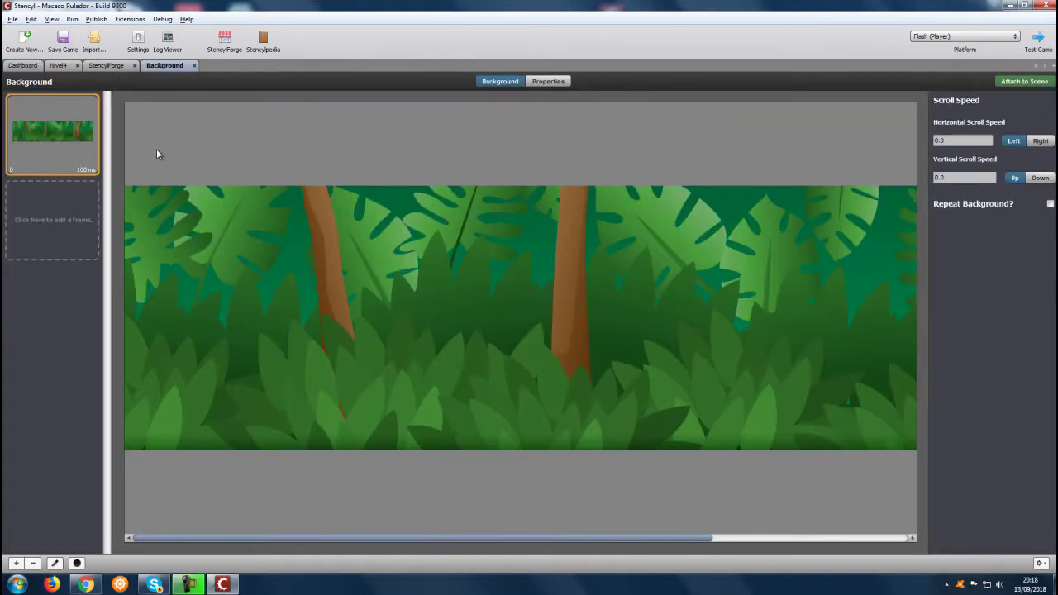
{"action": "left_click", "coordinate": [1024, 82]}
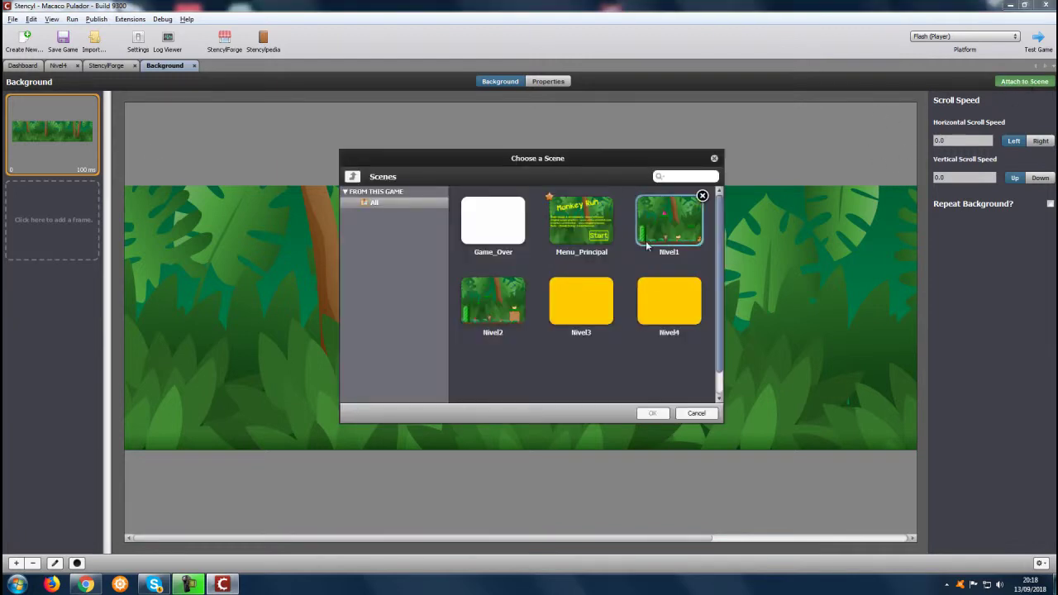
{"action": "left_click", "coordinate": [671, 304]}
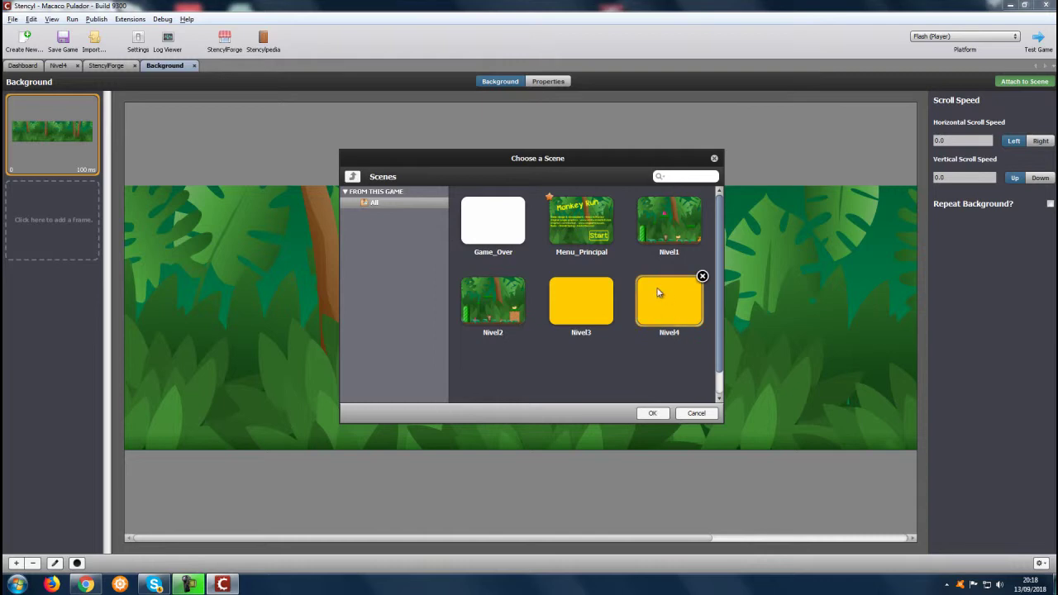
{"action": "left_click", "coordinate": [652, 413]}
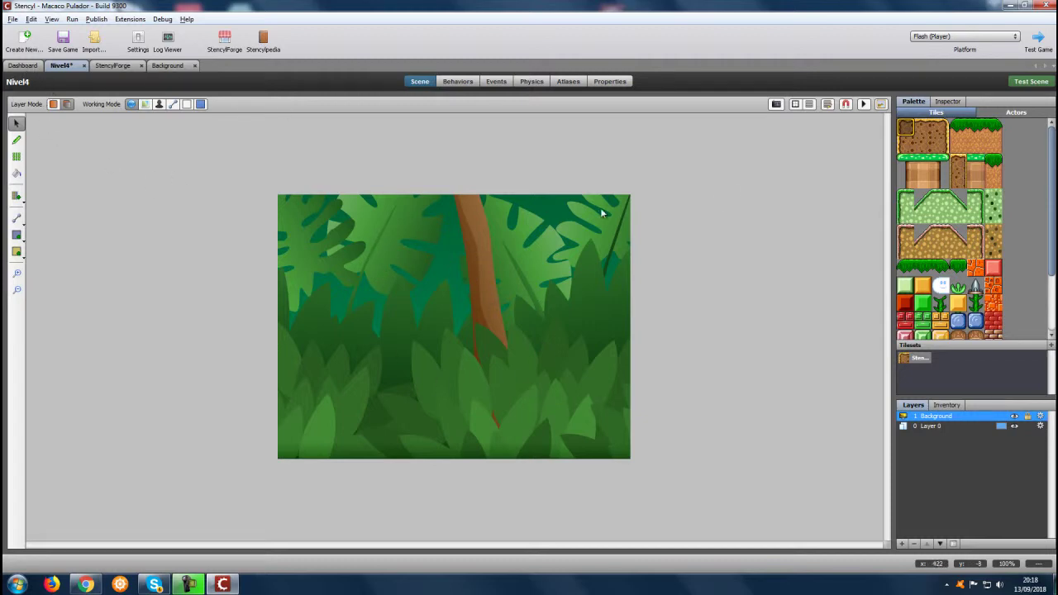
Try to place the Game Completed banner in the Nivel4 scene while the Background layer sits above Layer 0.
{"action": "left_click", "coordinate": [1018, 113]}
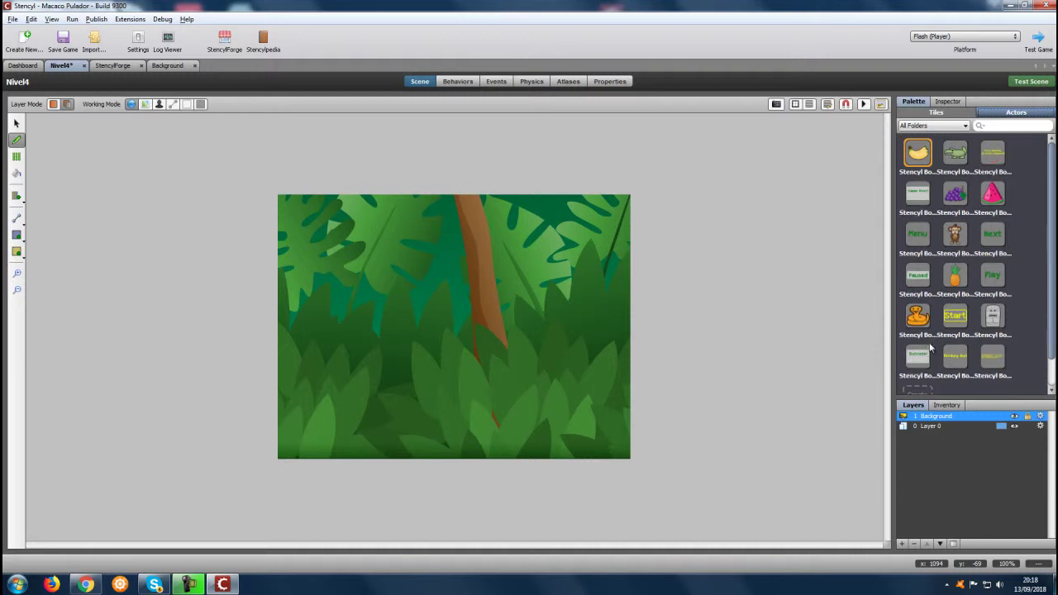
{"action": "scroll", "coordinate": [1051, 224], "scroll_direction": "down", "scroll_amount": 1}
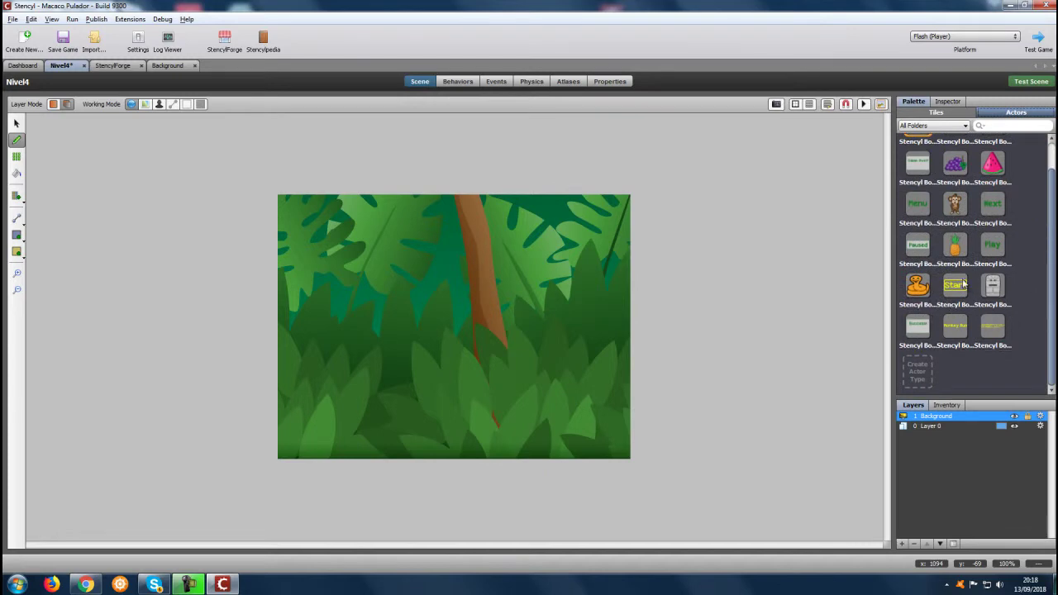
{"action": "scroll", "coordinate": [963, 284], "scroll_direction": "up", "scroll_amount": 1}
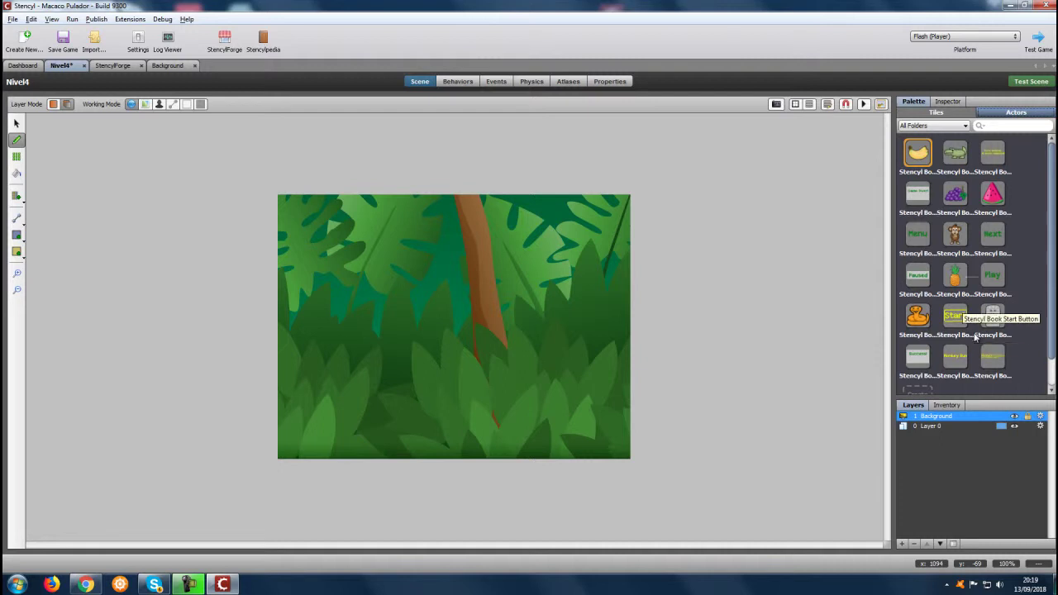
{"action": "left_click", "coordinate": [994, 154]}
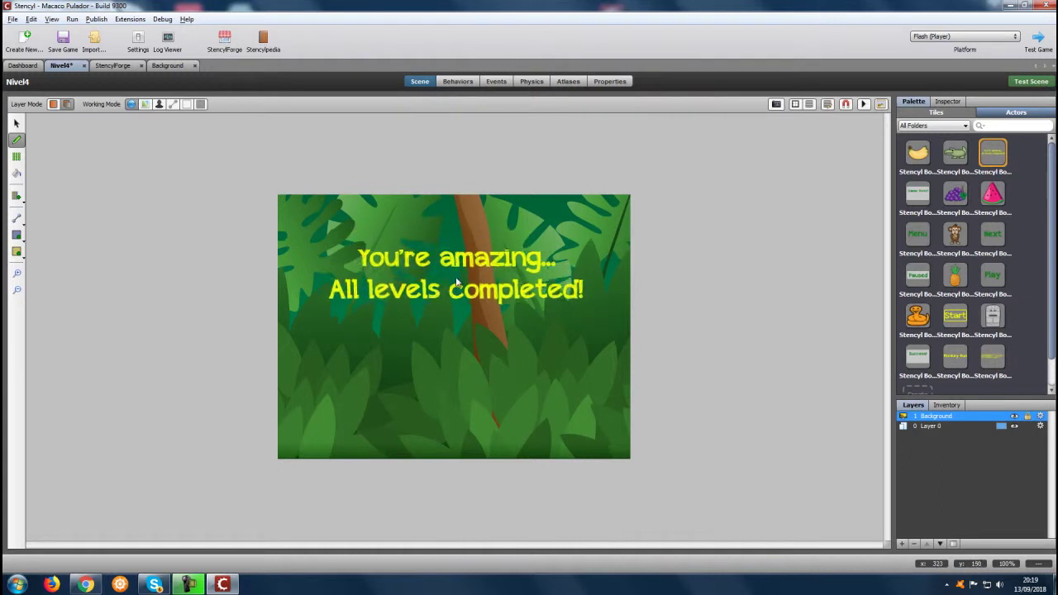
{"action": "left_click", "coordinate": [15, 123]}
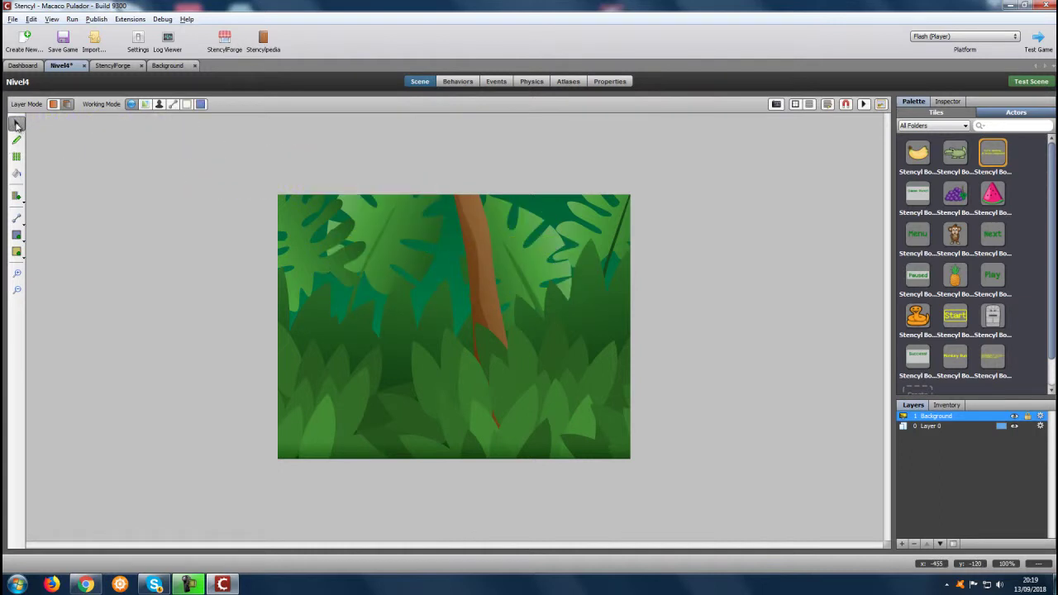
{"action": "left_click", "coordinate": [930, 427]}
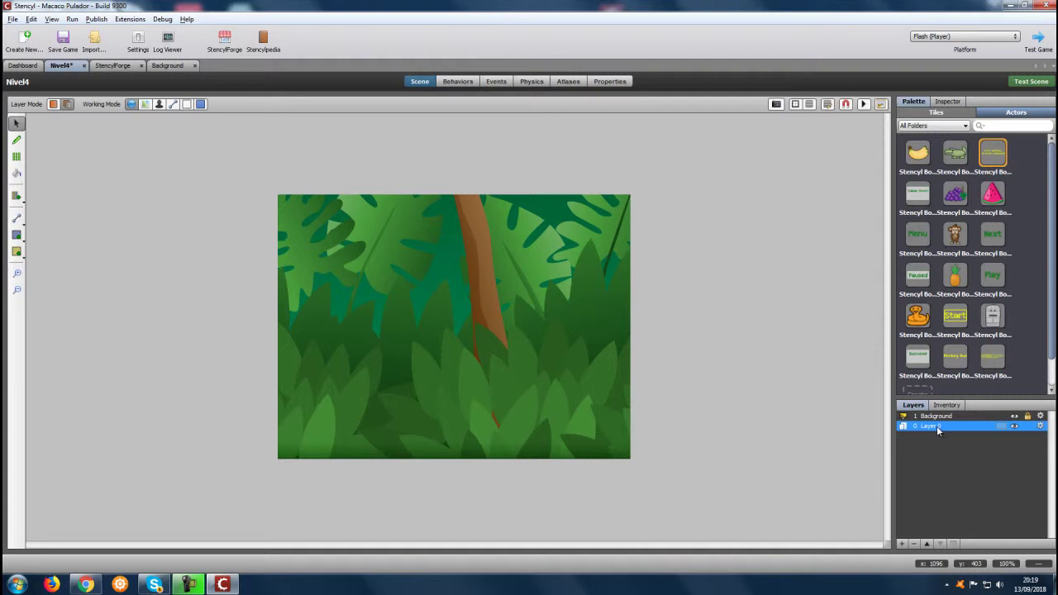
{"action": "left_click", "coordinate": [994, 154]}
{"action": "left_click", "coordinate": [996, 195]}
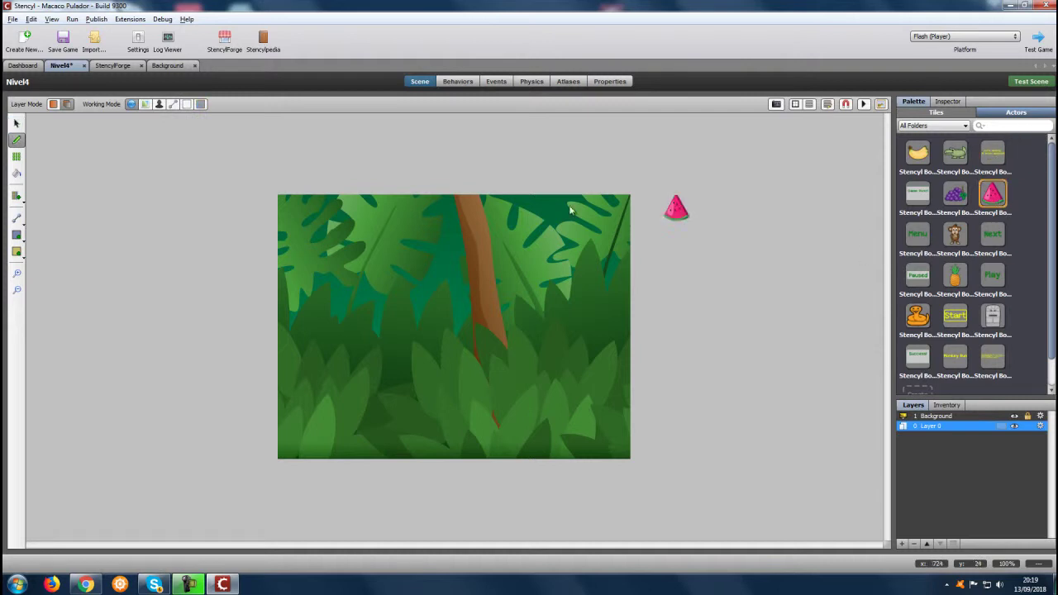
{"action": "left_click", "coordinate": [1000, 156]}
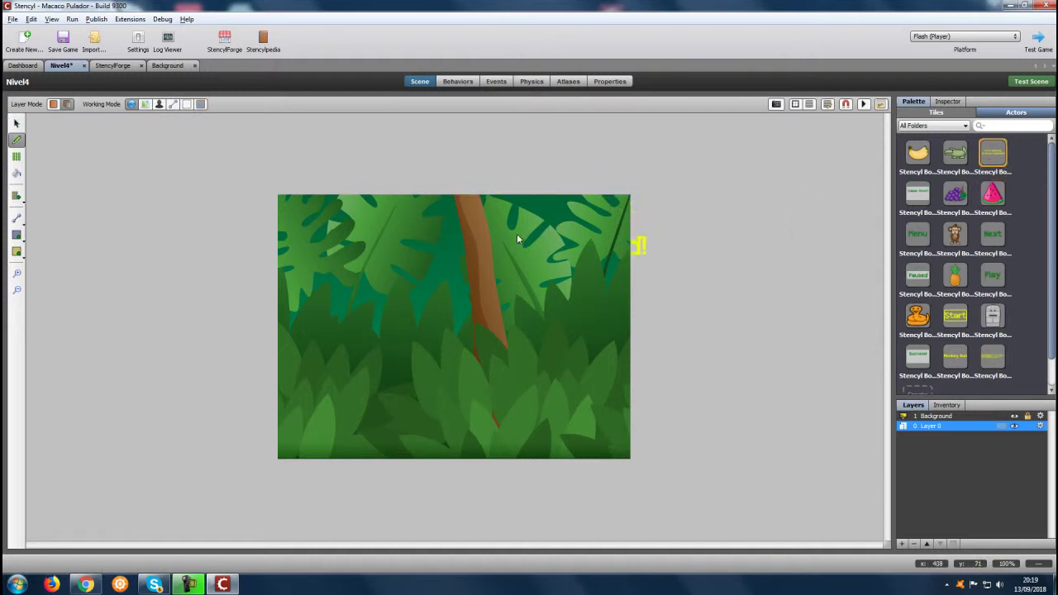
Reorder the scene's layers so that Background lies beneath Layer 0.
{"action": "left_click", "coordinate": [929, 416]}
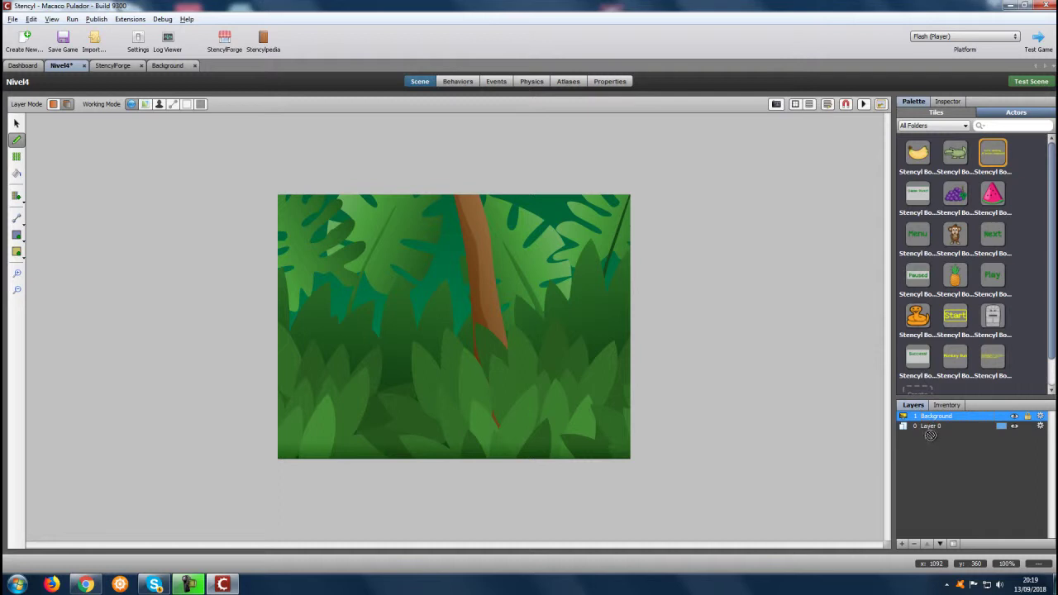
{"action": "left_click", "coordinate": [931, 426]}
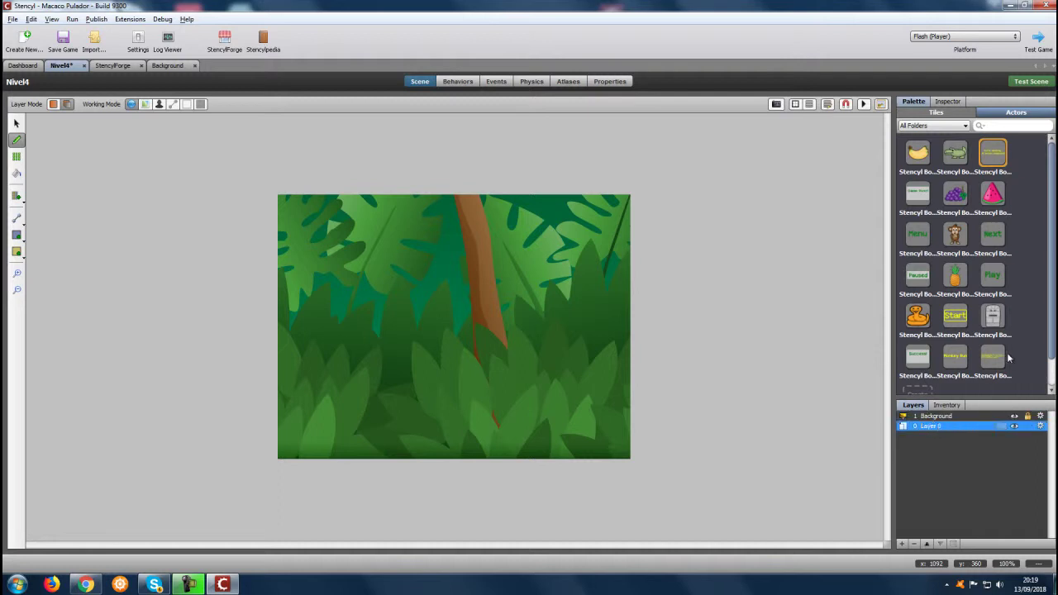
{"action": "left_click", "coordinate": [934, 419]}
{"action": "left_click_drag", "start_coordinate": [934, 428], "coordinate": [931, 427]}
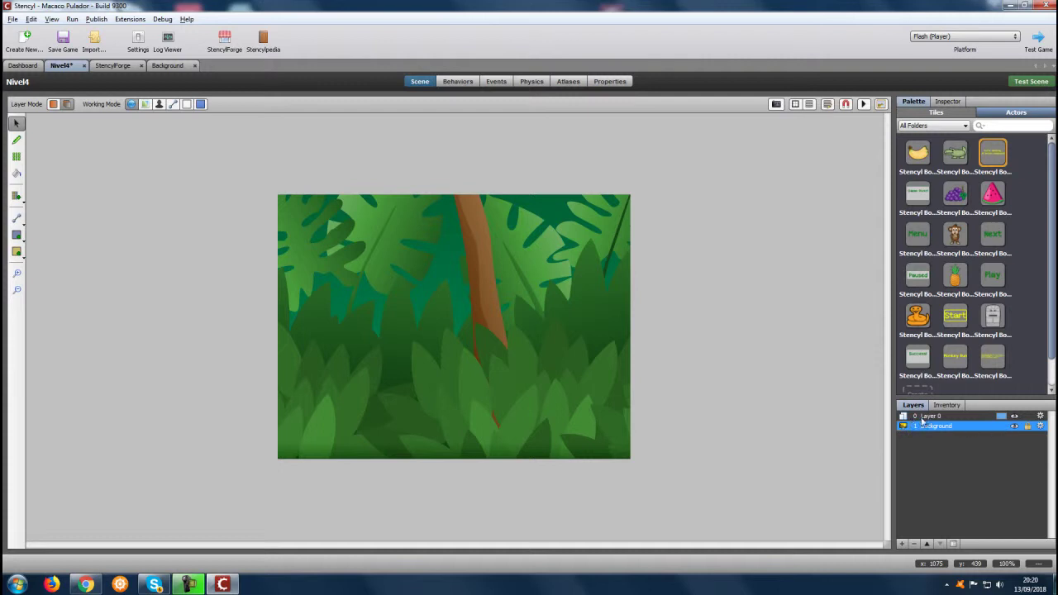
Place the Stencyl Book Game Completed banner on Layer 0, centred in the upper part of the scene.
{"action": "left_click", "coordinate": [925, 418]}
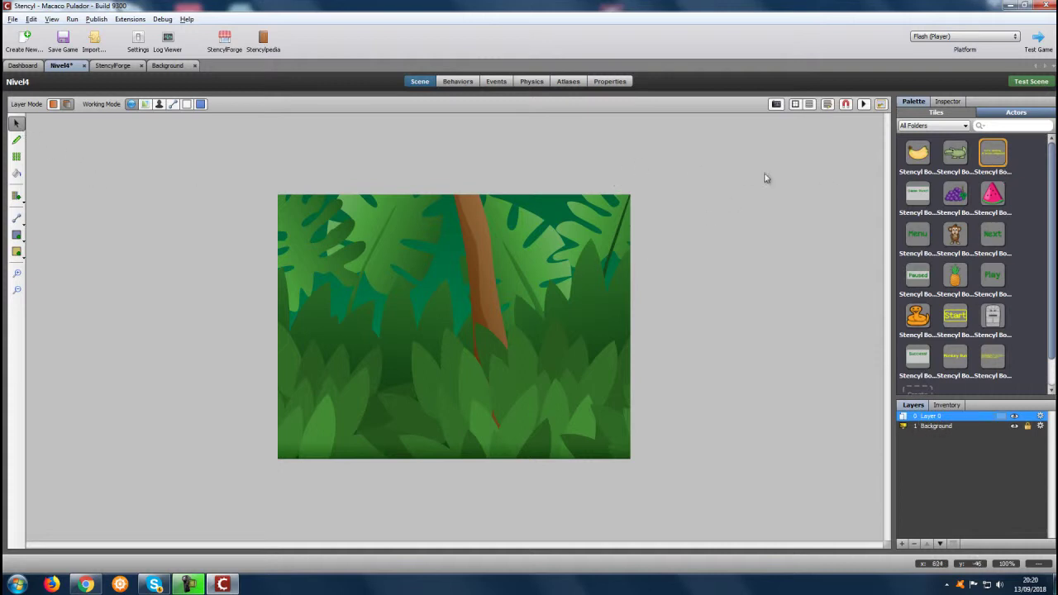
{"action": "left_click", "coordinate": [994, 203]}
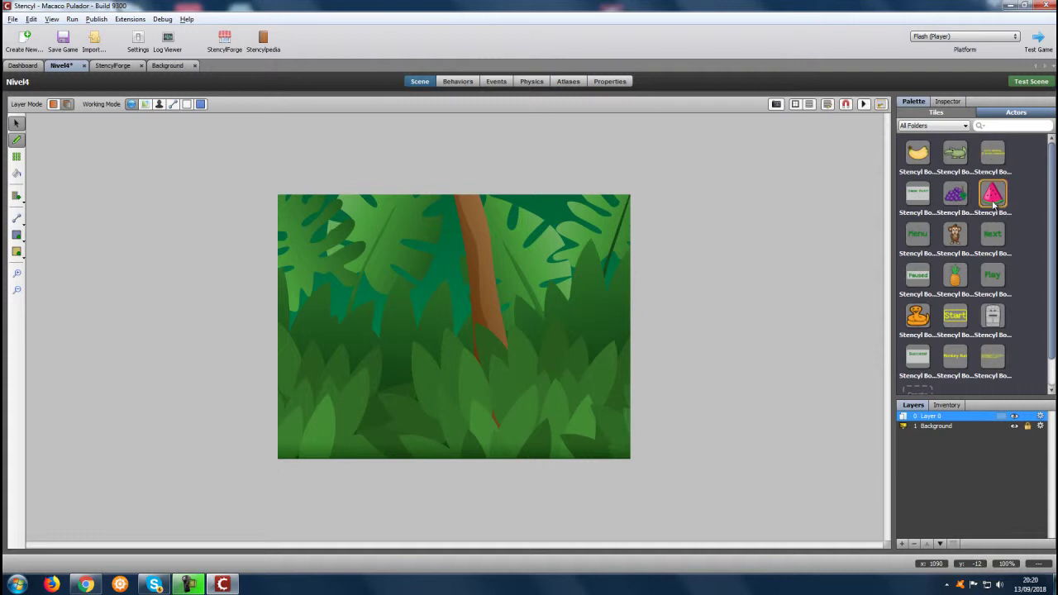
{"action": "left_click", "coordinate": [993, 152]}
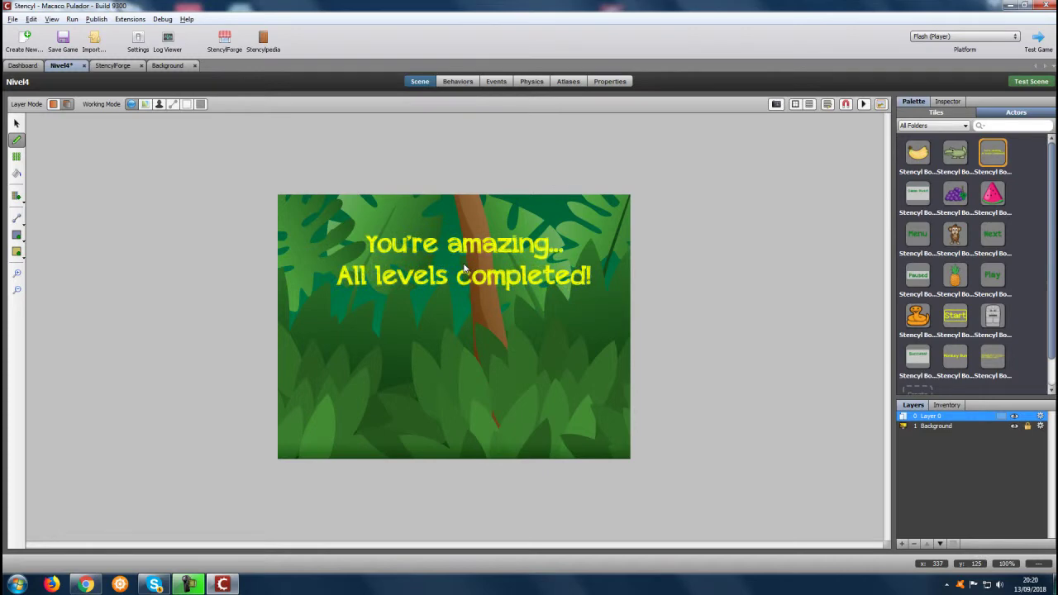
{"action": "left_click", "coordinate": [465, 268]}
{"action": "left_click", "coordinate": [16, 123]}
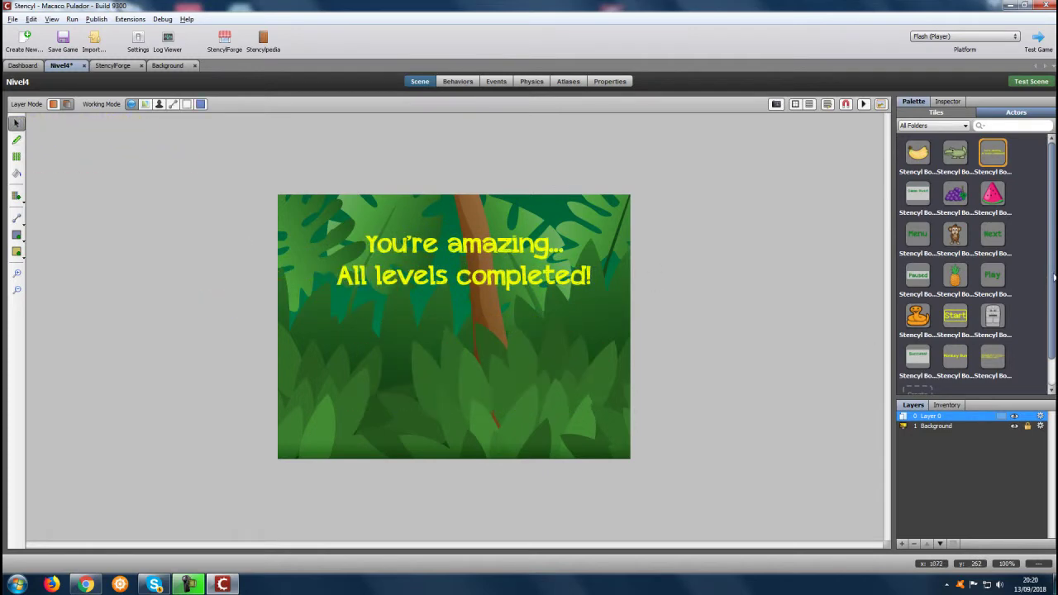
Place a Stencyl Book Start Button actor on Layer 0, centred beneath the Game Completed banner.
{"action": "scroll", "coordinate": [1053, 278], "scroll_direction": "down", "scroll_amount": 1}
{"action": "left_click", "coordinate": [955, 285]}
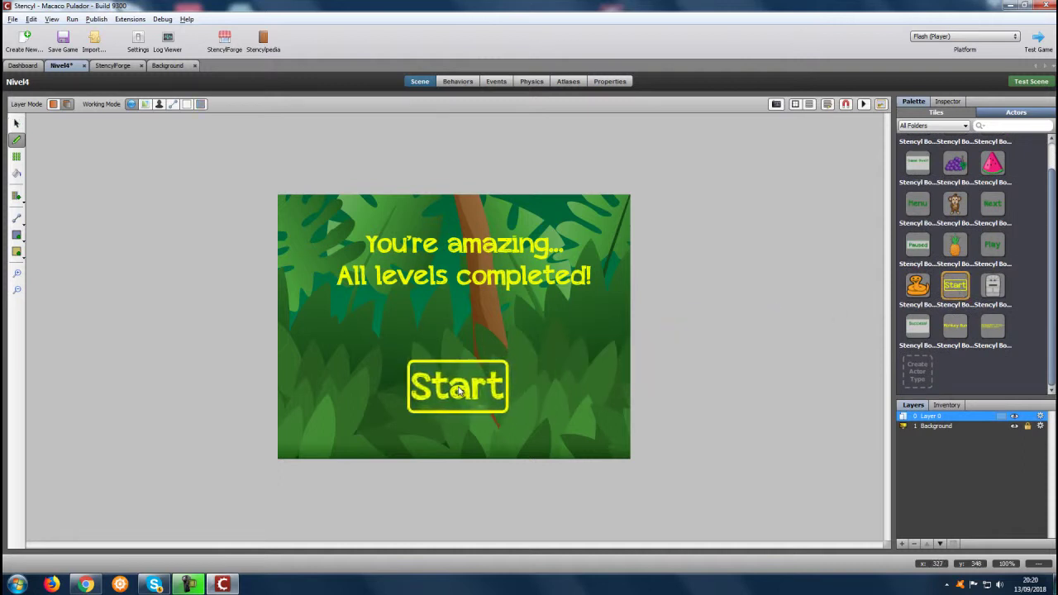
{"action": "left_click", "coordinate": [458, 389]}
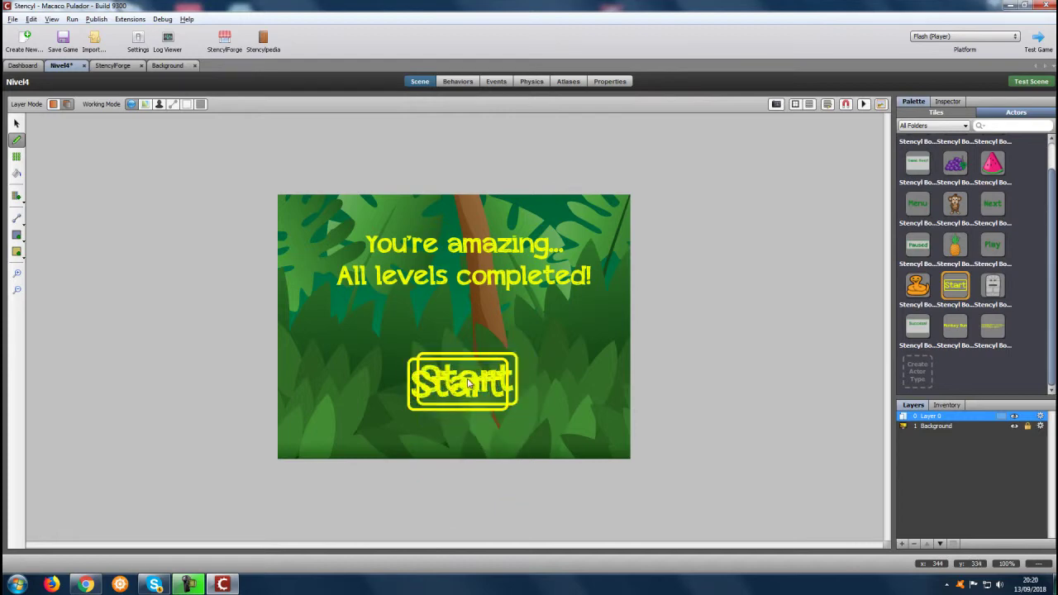
Examine the mouse-release event of the Stencyl Book Start Button actor and return to the Nivel4 scene.
{"action": "left_click", "coordinate": [22, 66]}
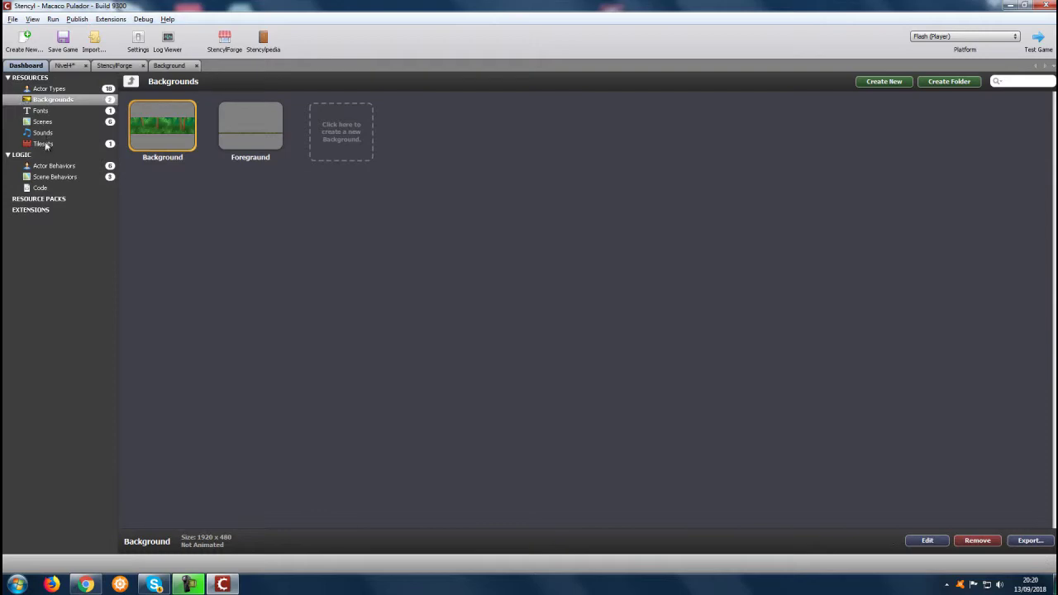
{"action": "left_click", "coordinate": [50, 88]}
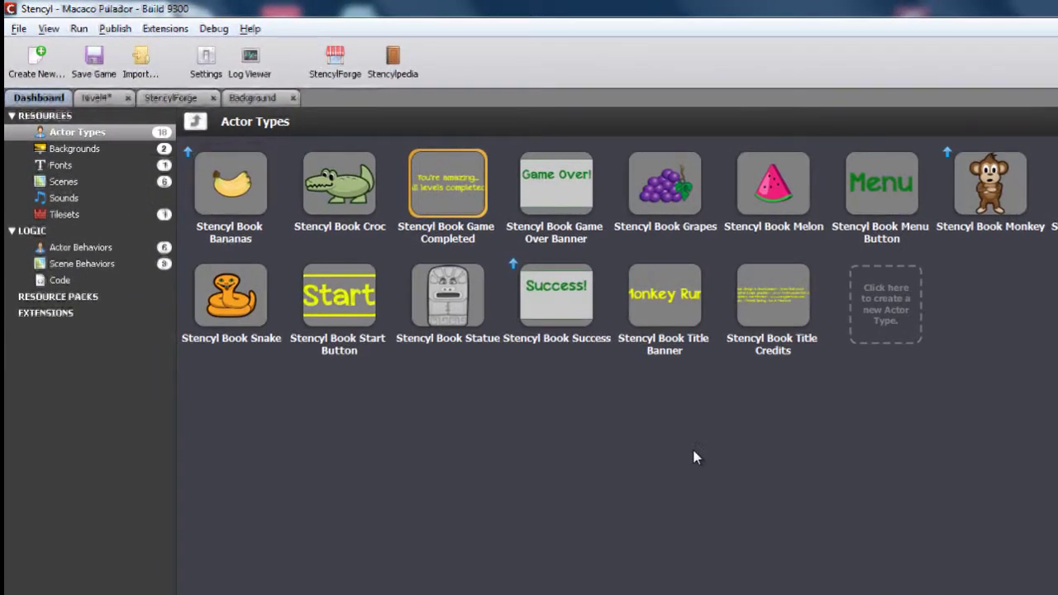
{"action": "double_click", "coordinate": [346, 303]}
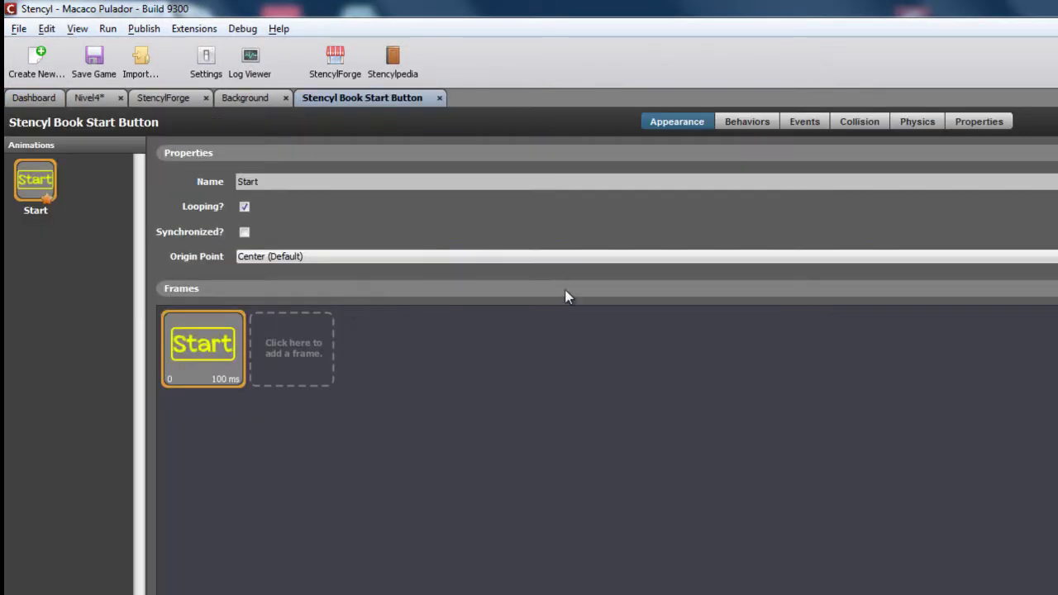
{"action": "left_click", "coordinate": [803, 120]}
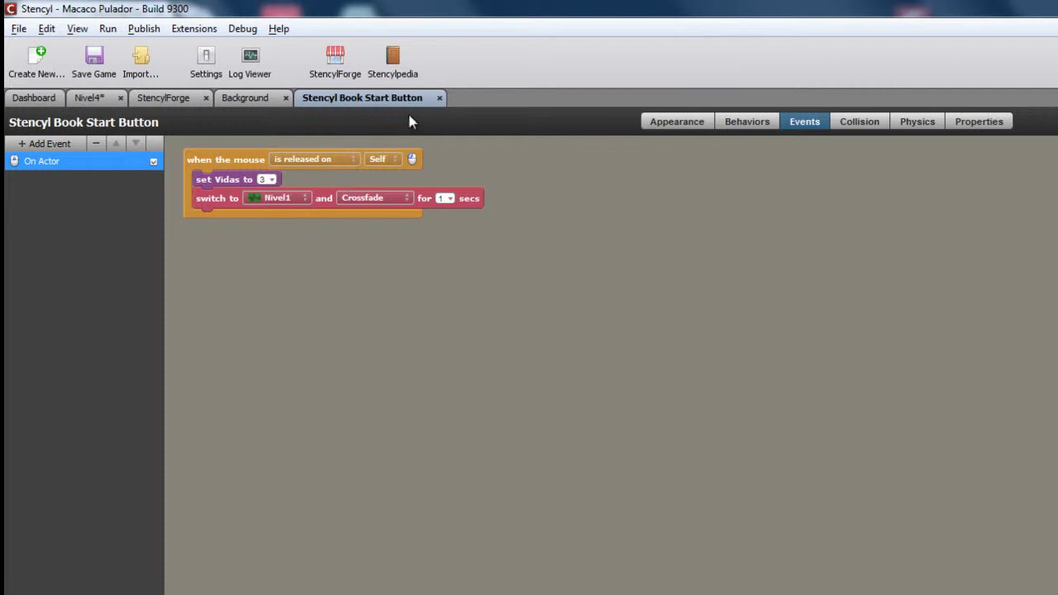
{"action": "left_click", "coordinate": [440, 97]}
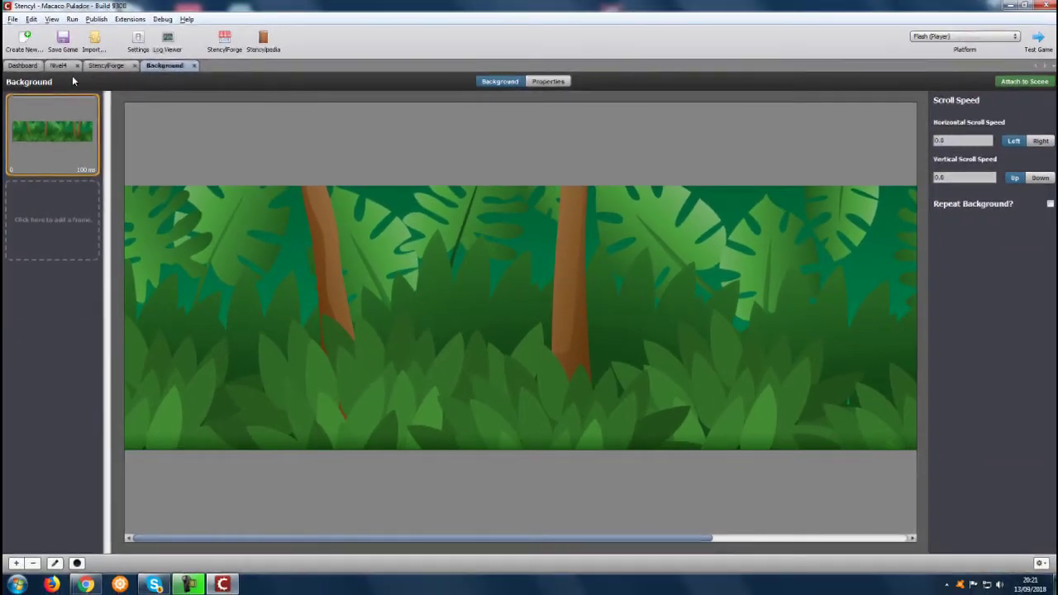
{"action": "left_click", "coordinate": [57, 65]}
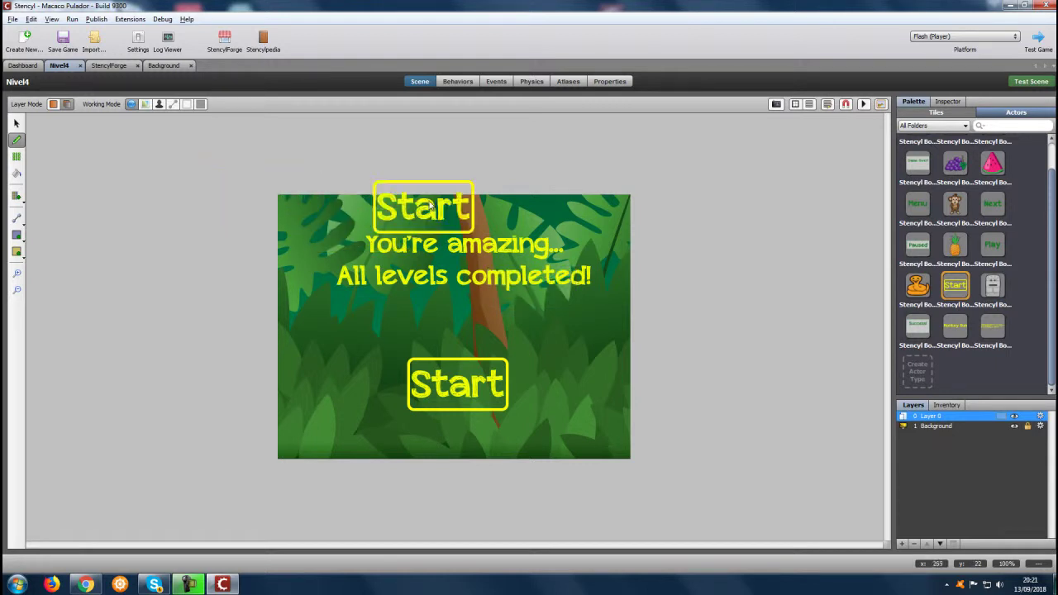
{"action": "left_click", "coordinate": [16, 122]}
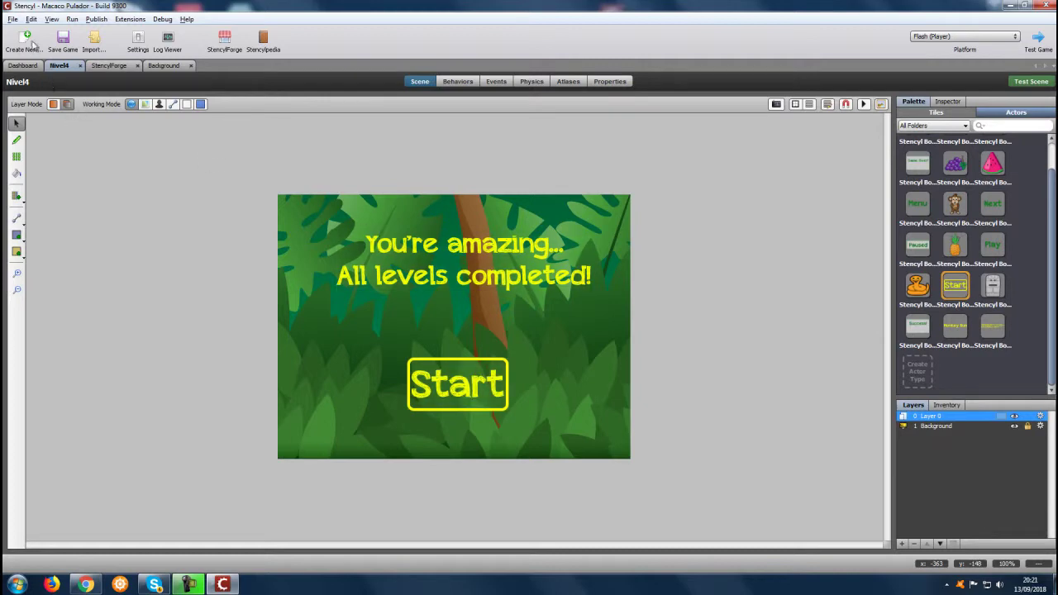
Remove the blank yellow Nivel3 scene from the game's scenes.
{"action": "left_click", "coordinate": [24, 65]}
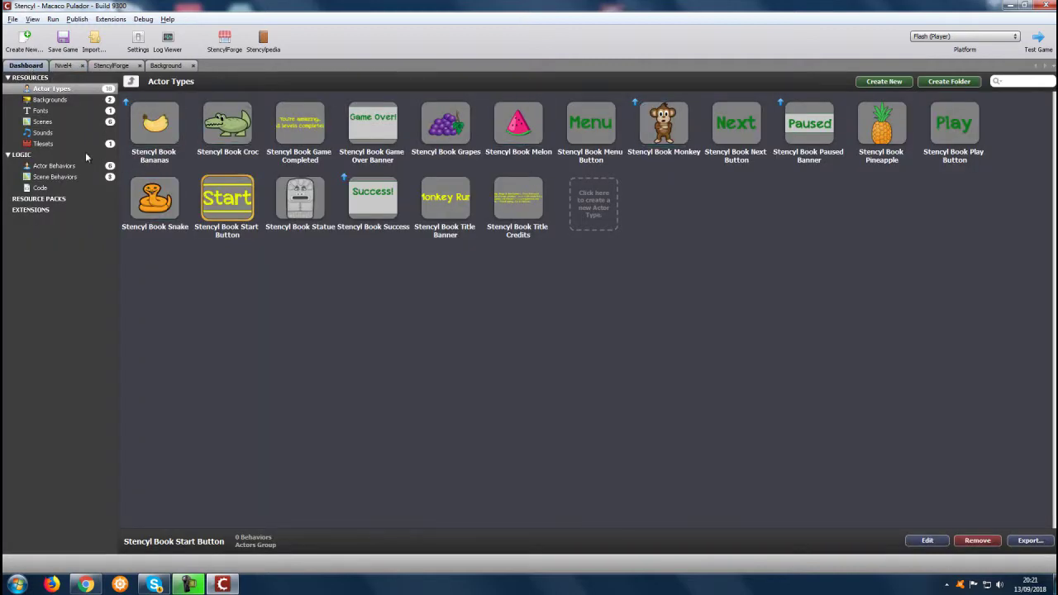
{"action": "left_click", "coordinate": [43, 122]}
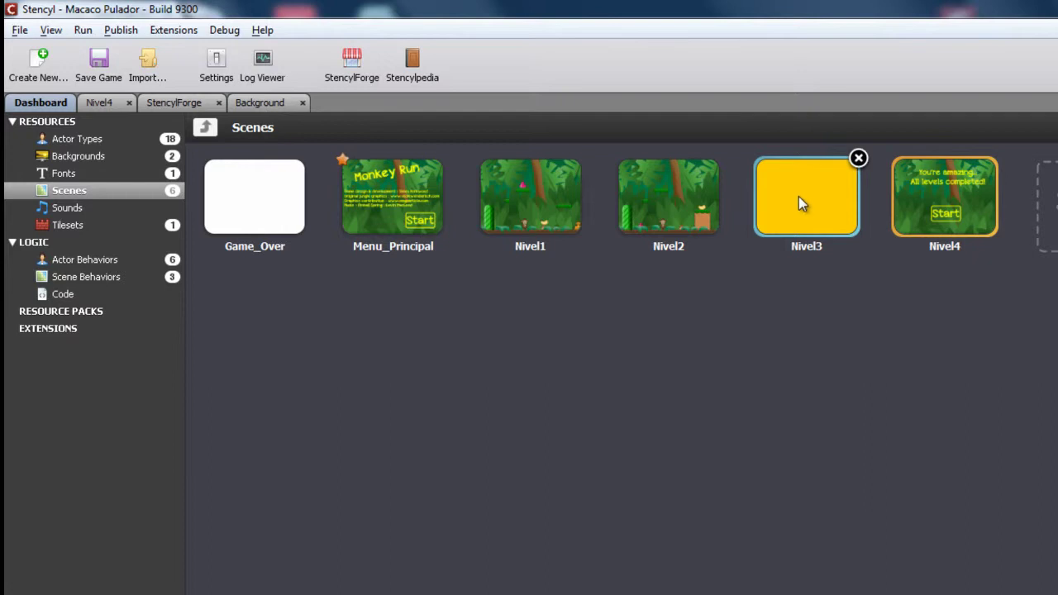
{"action": "left_click", "coordinate": [859, 158]}
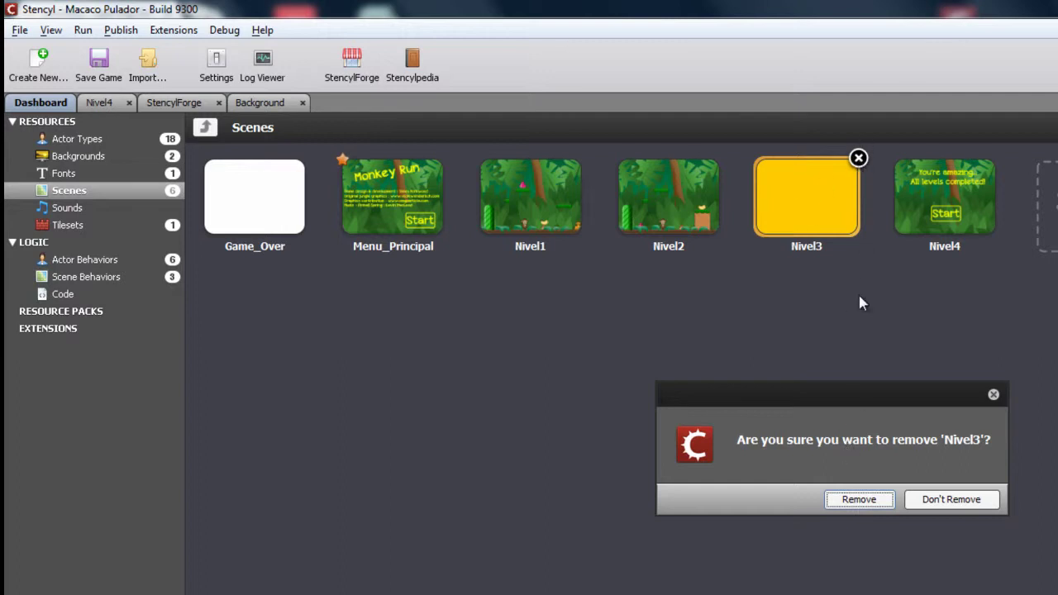
{"action": "left_click", "coordinate": [857, 498]}
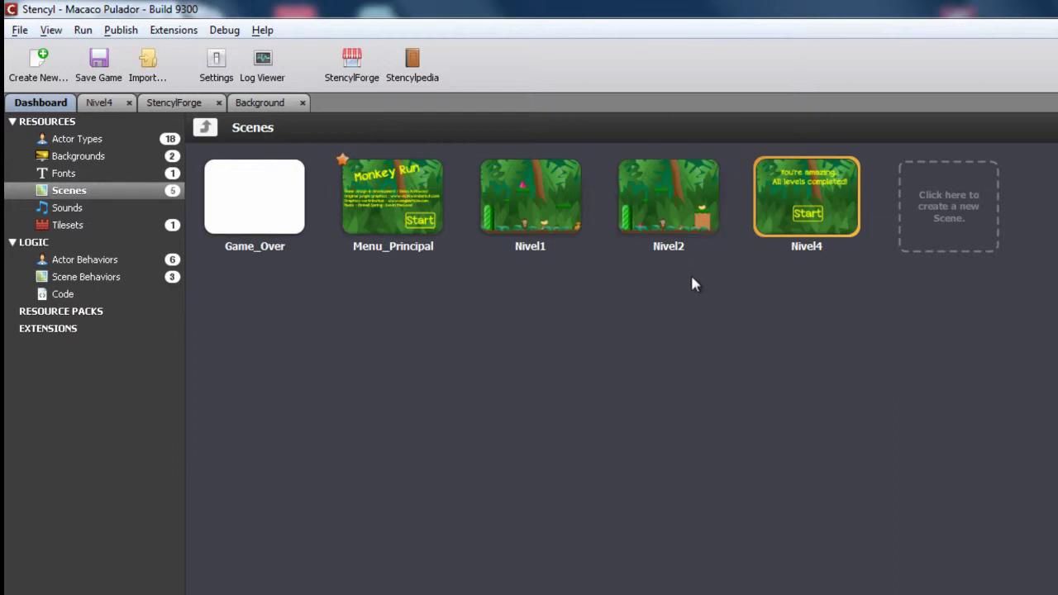
Duplicate the Nivel2 scene.
{"action": "left_click", "coordinate": [667, 172]}
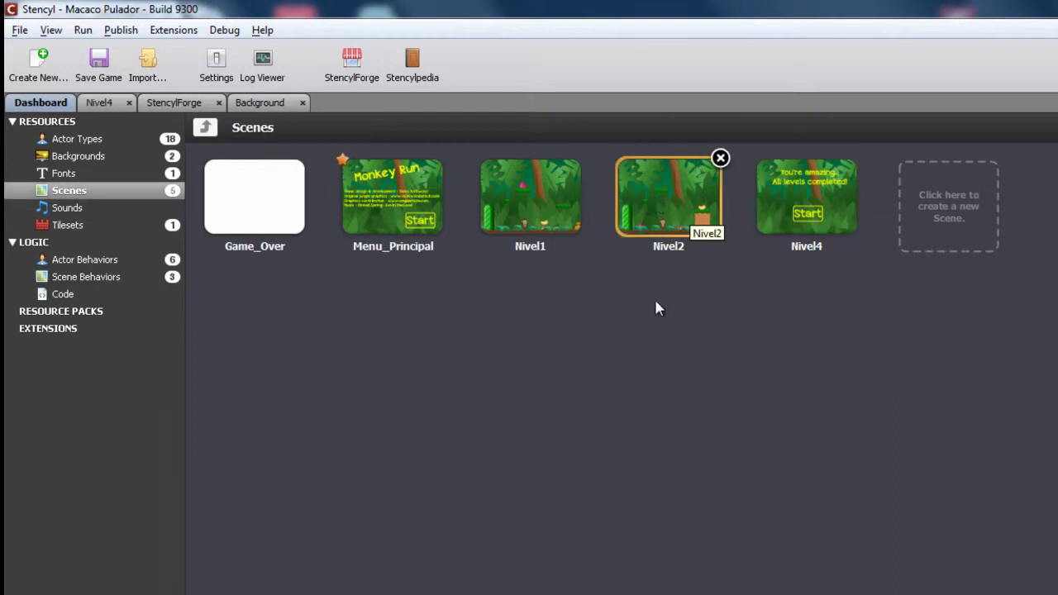
{"action": "left_click", "coordinate": [651, 208]}
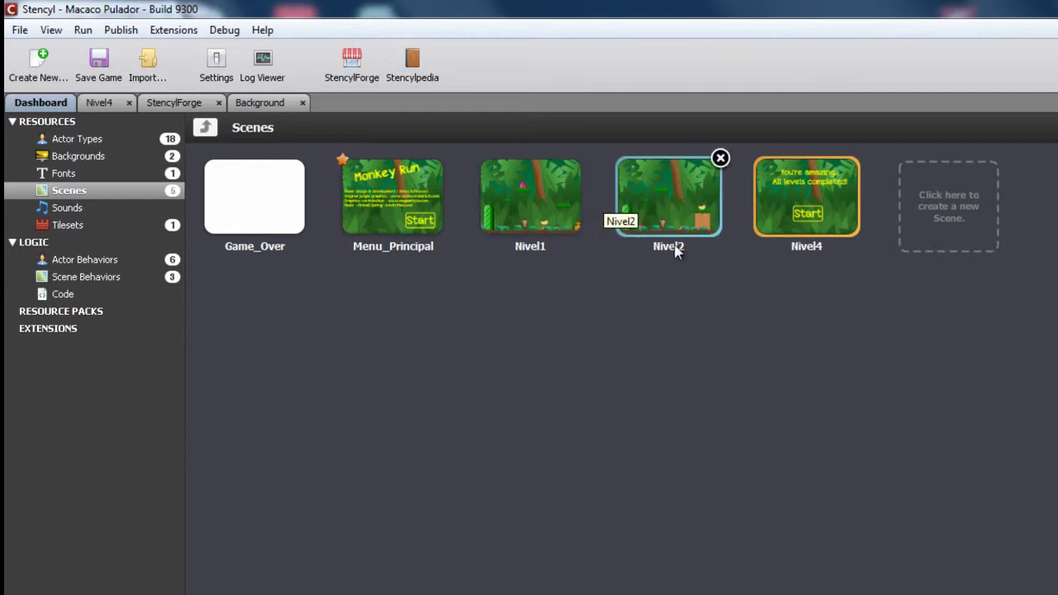
{"action": "left_click", "coordinate": [676, 190]}
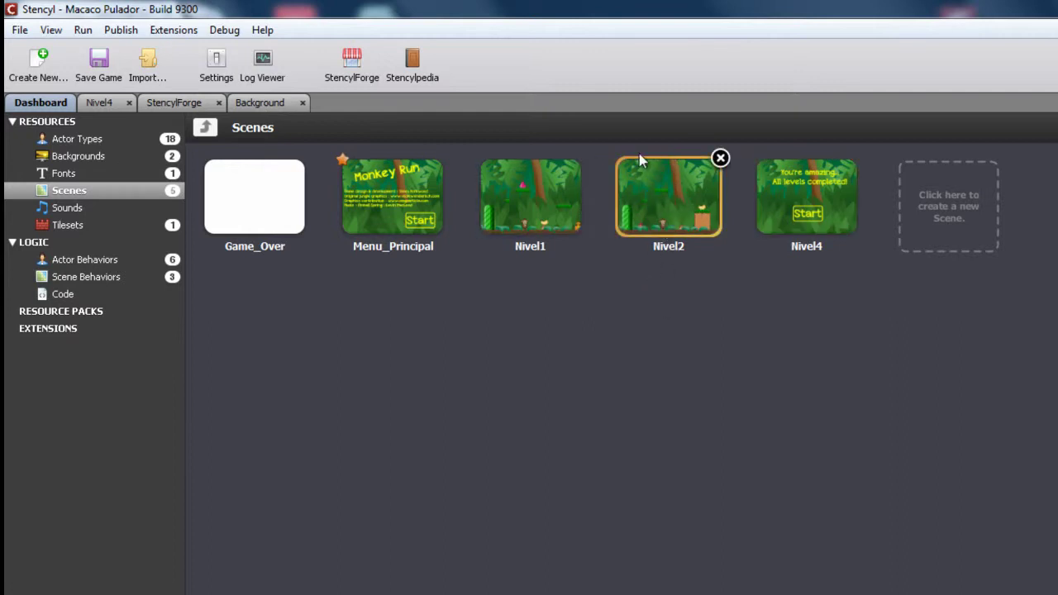
{"action": "right_click", "coordinate": [653, 198]}
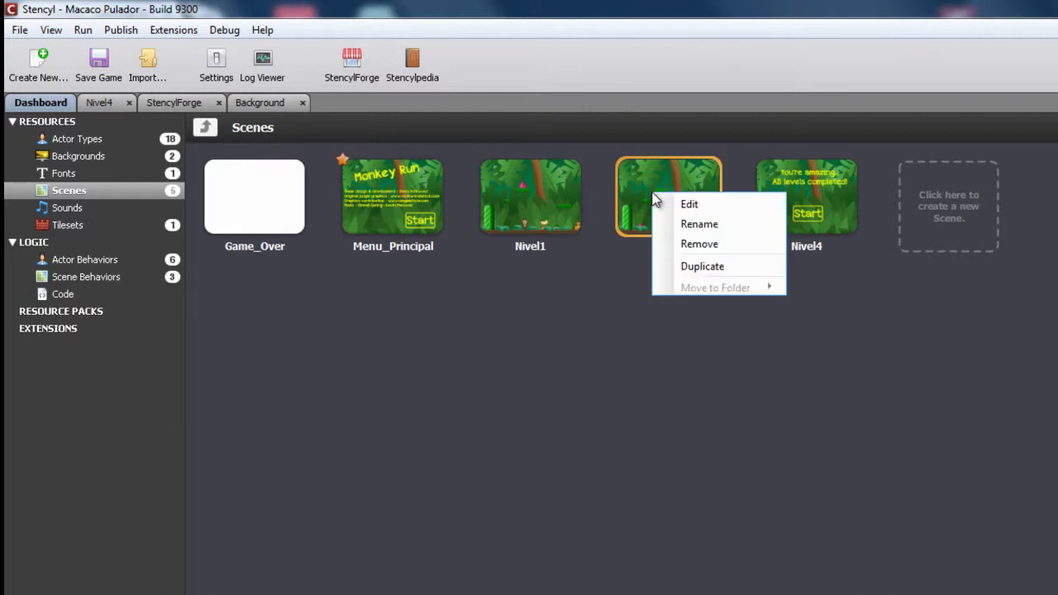
{"action": "left_click", "coordinate": [697, 265]}
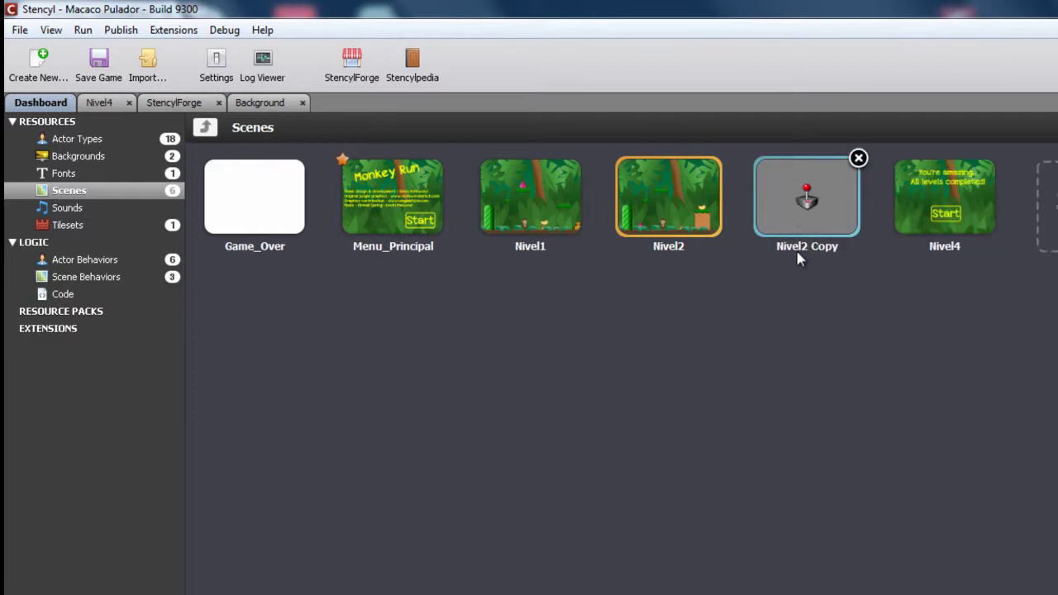
Rename the Nivel2 Copy scene as Nivel3 and open it for editing.
{"action": "left_click", "coordinate": [807, 206]}
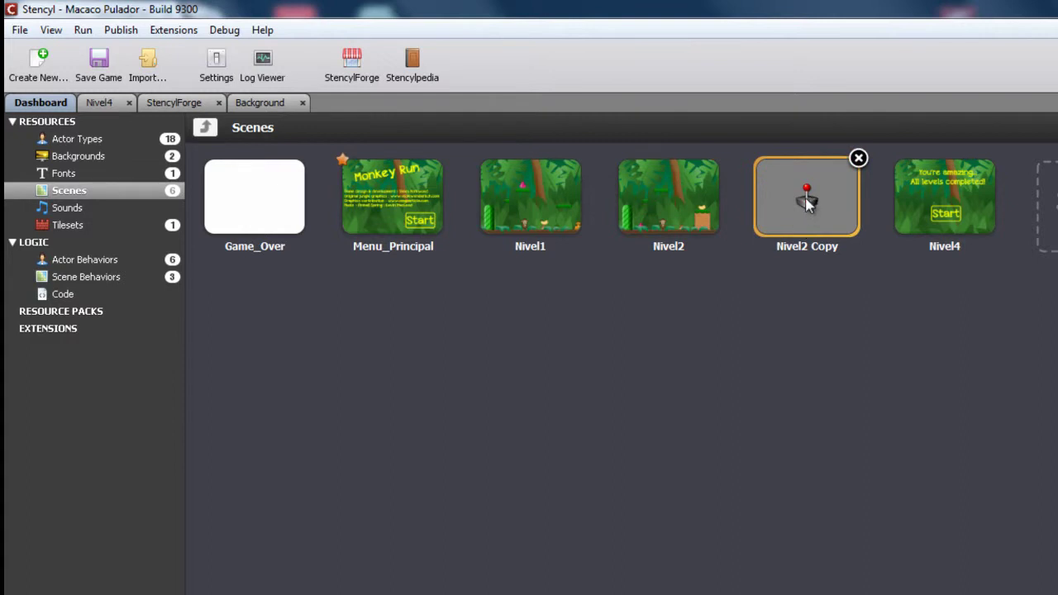
{"action": "right_click", "coordinate": [807, 203]}
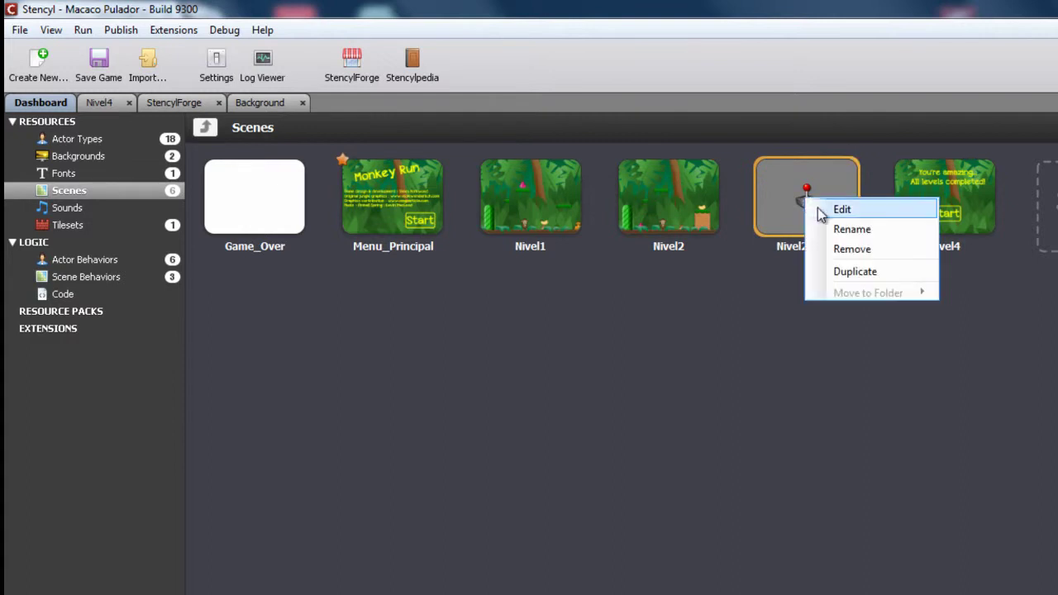
{"action": "left_click", "coordinate": [851, 226]}
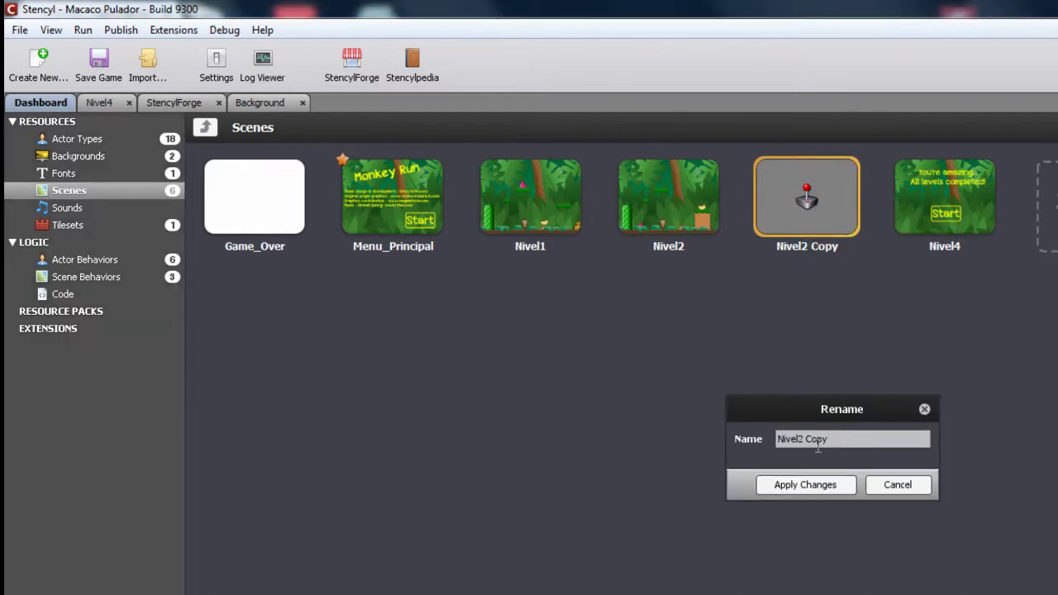
{"action": "left_click_drag", "start_coordinate": [797, 438], "coordinate": [851, 436]}
{"action": "type", "text": "3"}
{"action": "left_click", "coordinate": [801, 485]}
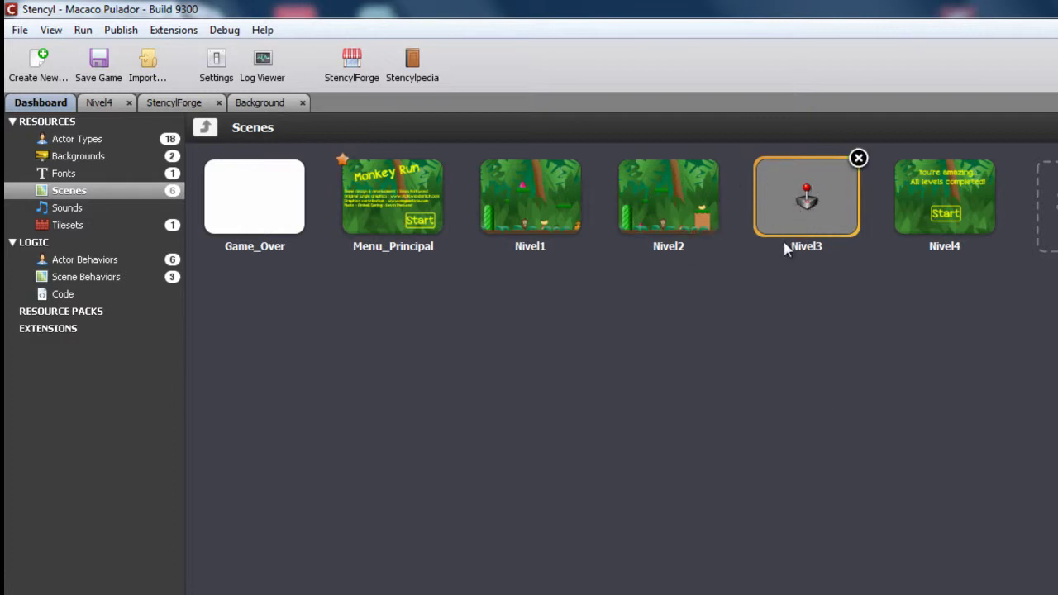
{"action": "double_click", "coordinate": [829, 214]}
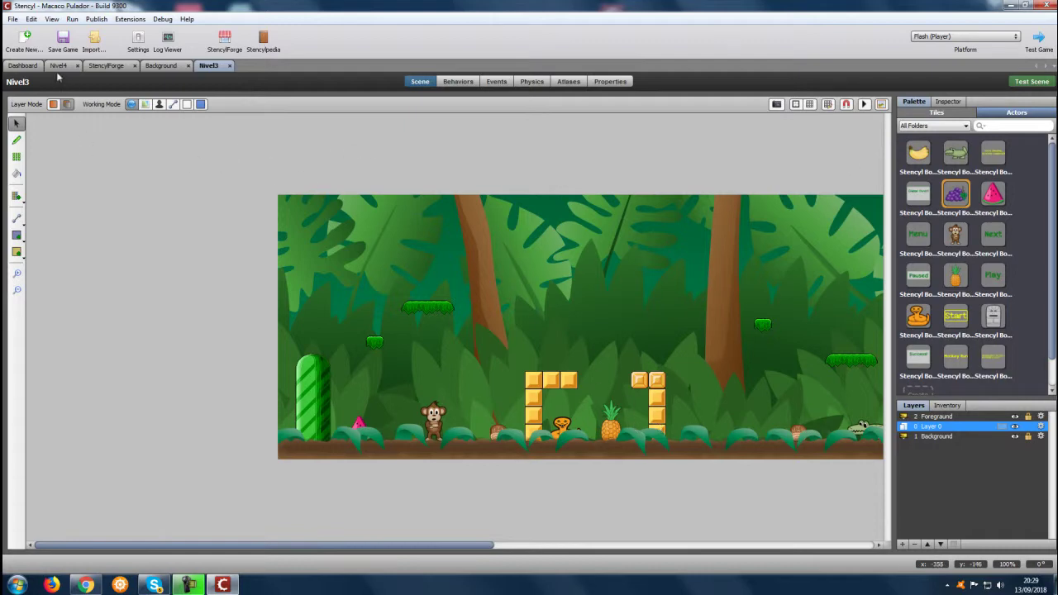
Save the game and mark Nivel3 as the starting scene.
{"action": "left_click", "coordinate": [23, 66]}
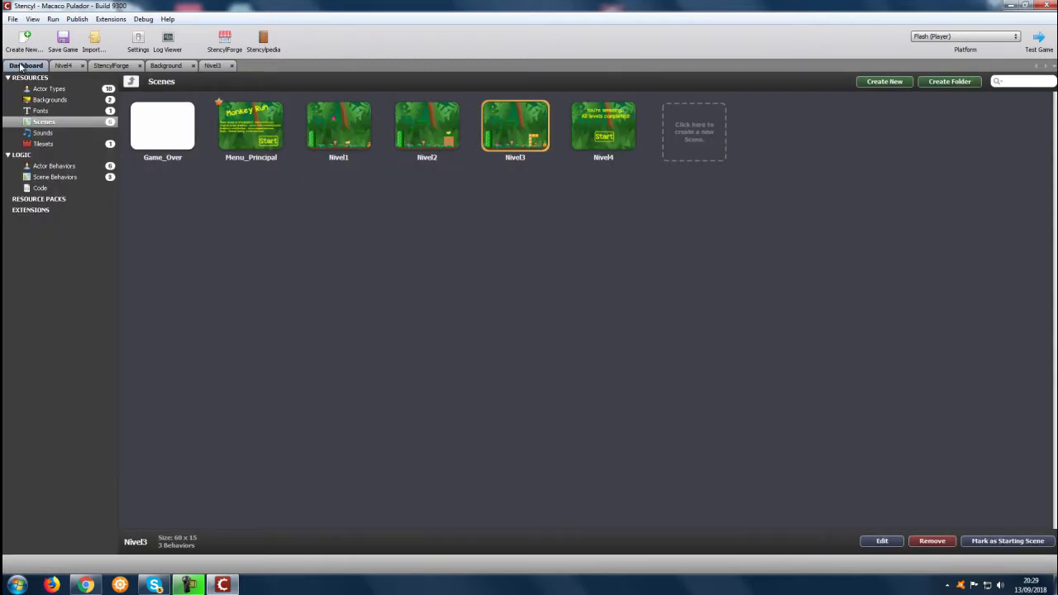
{"action": "left_click", "coordinate": [62, 43]}
{"action": "left_click", "coordinate": [1002, 541]}
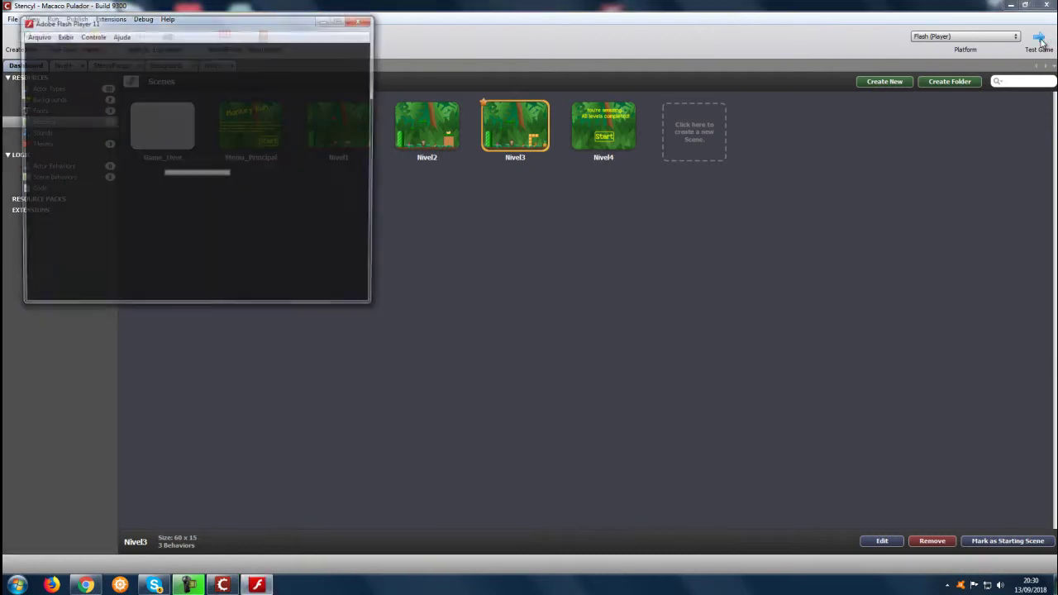
Play-test Nivel3 by collecting the watermelon and the pineapple between the yellow blocks, and continue to the next scene.
{"action": "key", "text": "Left"}
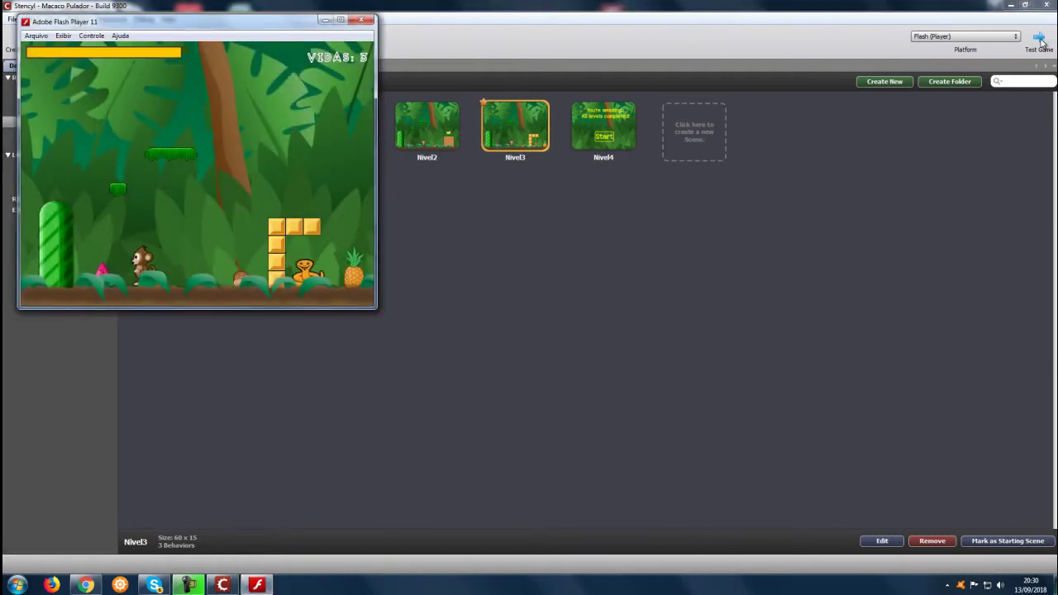
{"action": "key", "text": "Right"}
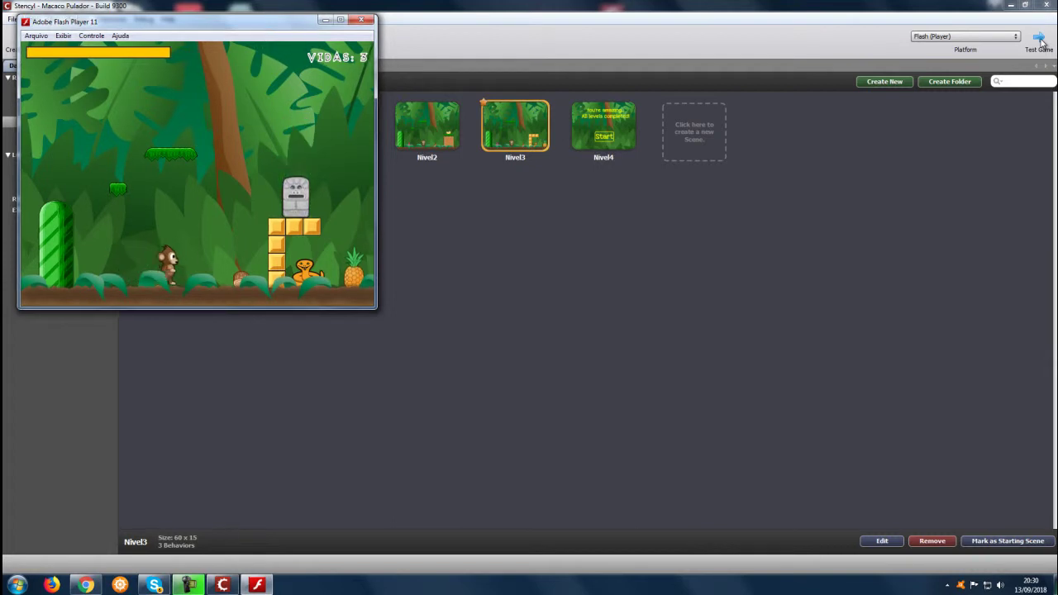
{"action": "key", "text": "Up"}
{"action": "key", "text": "Right"}
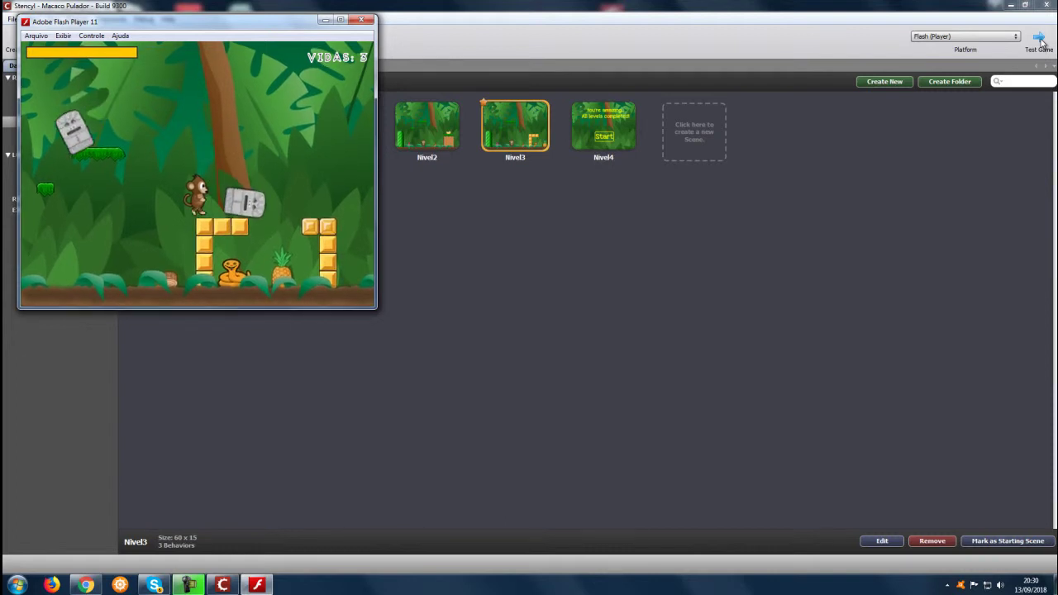
{"action": "key", "text": "Right"}
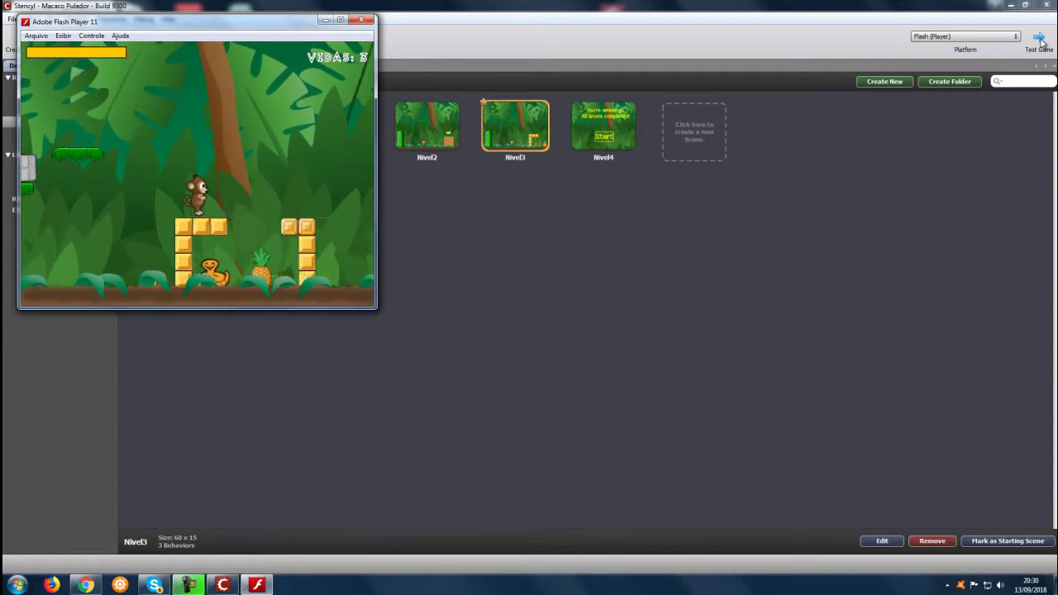
{"action": "key", "text": "Right"}
{"action": "key", "text": "Right"}
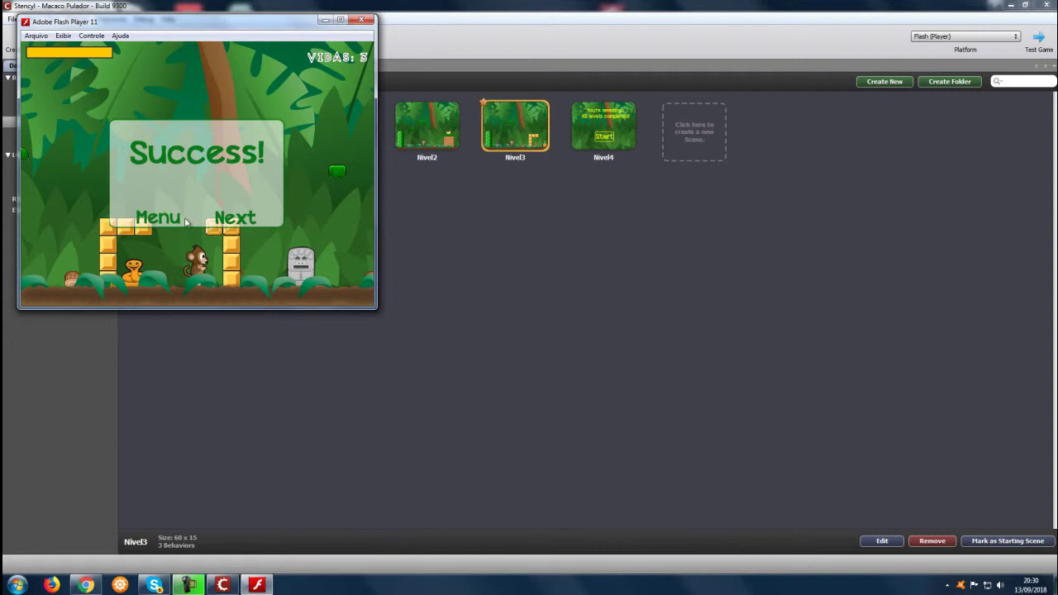
{"action": "left_click", "coordinate": [228, 219]}
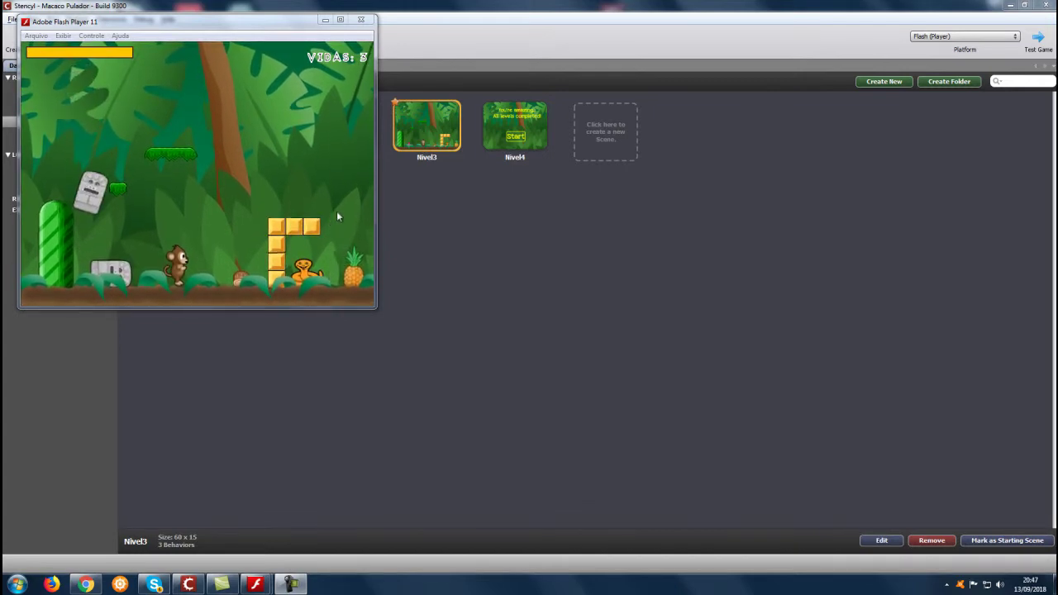
Minimise the running game window and mark Nivel1 as the starting scene.
{"action": "mouse_move", "coordinate": [444, 138]}
{"action": "mouse_move", "coordinate": [409, 128]}
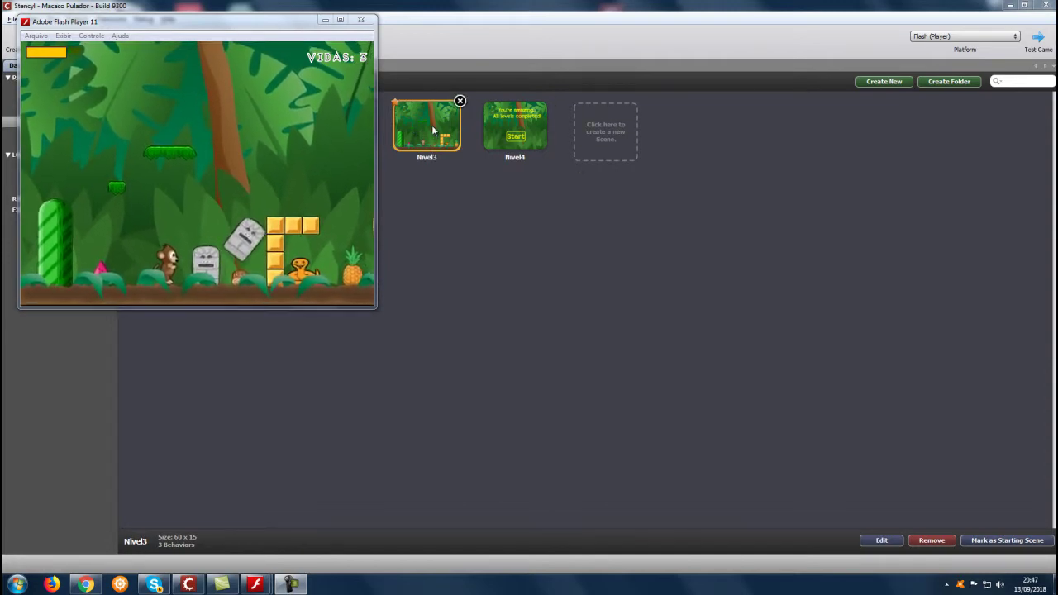
{"action": "left_click_drag", "start_coordinate": [123, 21], "coordinate": [354, 241]}
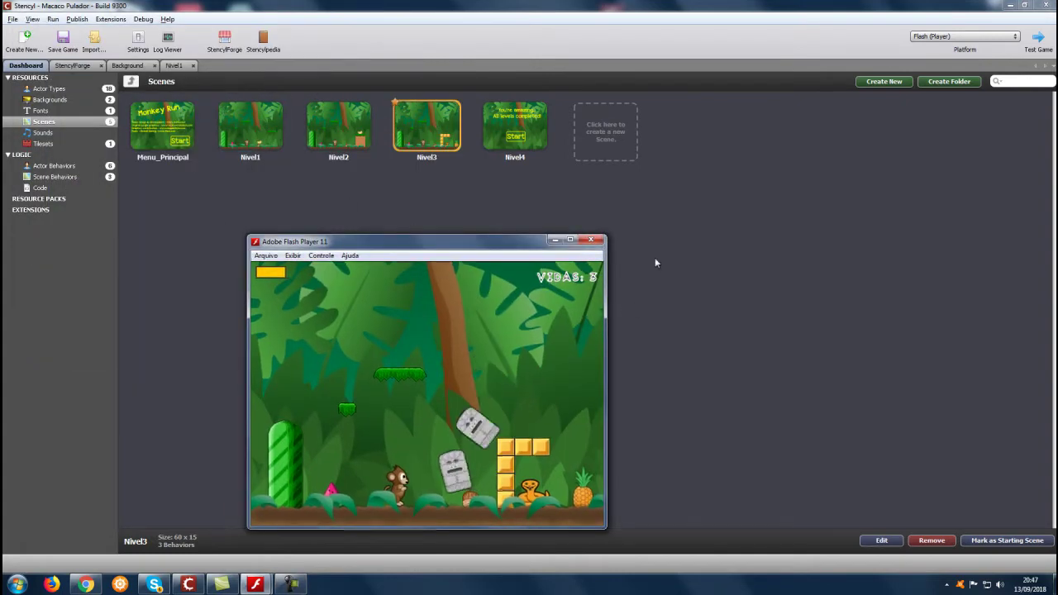
{"action": "left_click", "coordinate": [555, 240]}
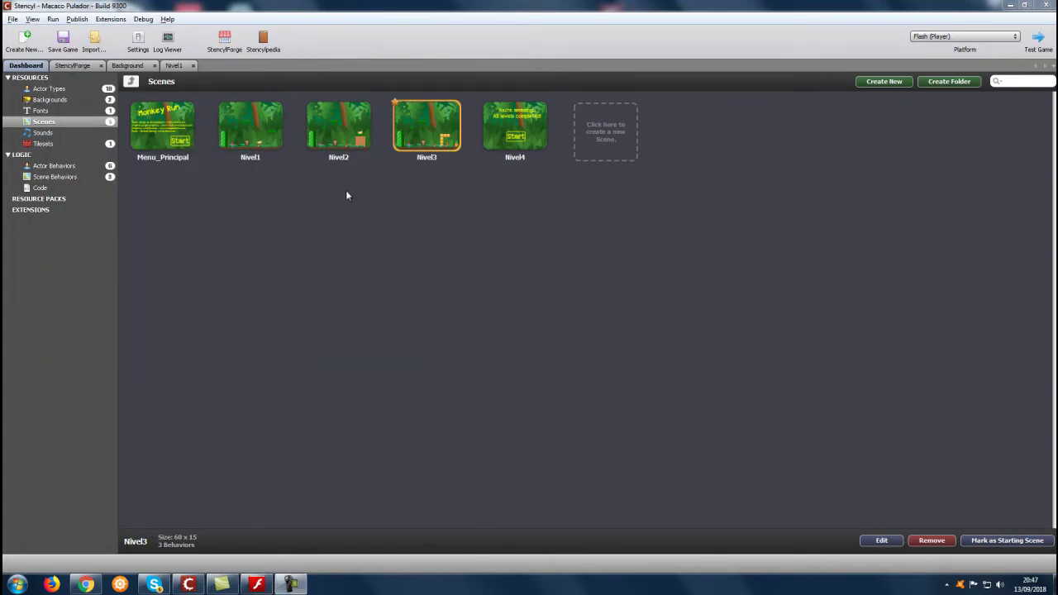
{"action": "left_click", "coordinate": [263, 135]}
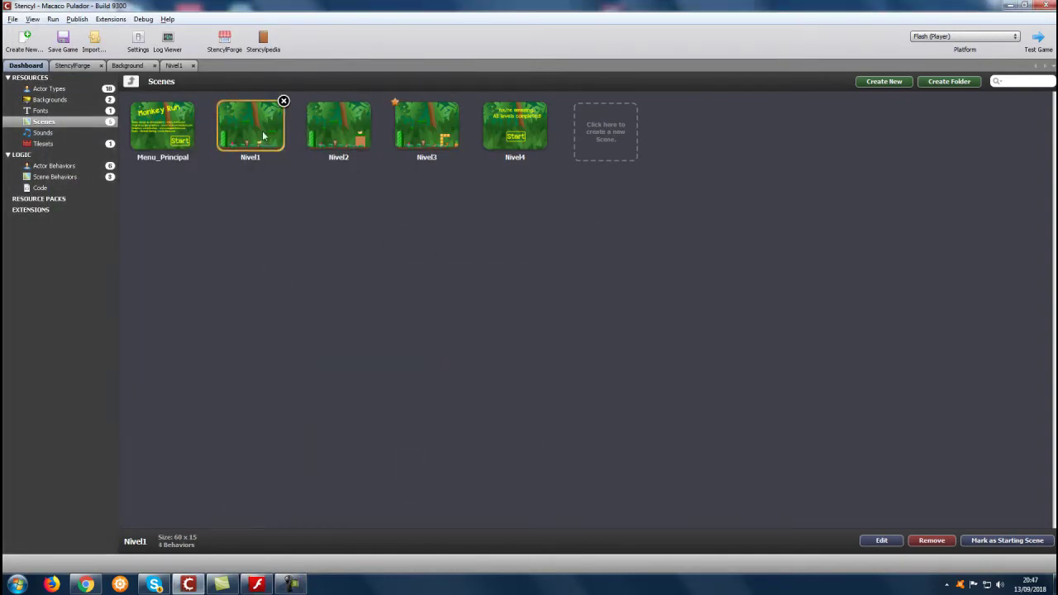
{"action": "left_click", "coordinate": [987, 543]}
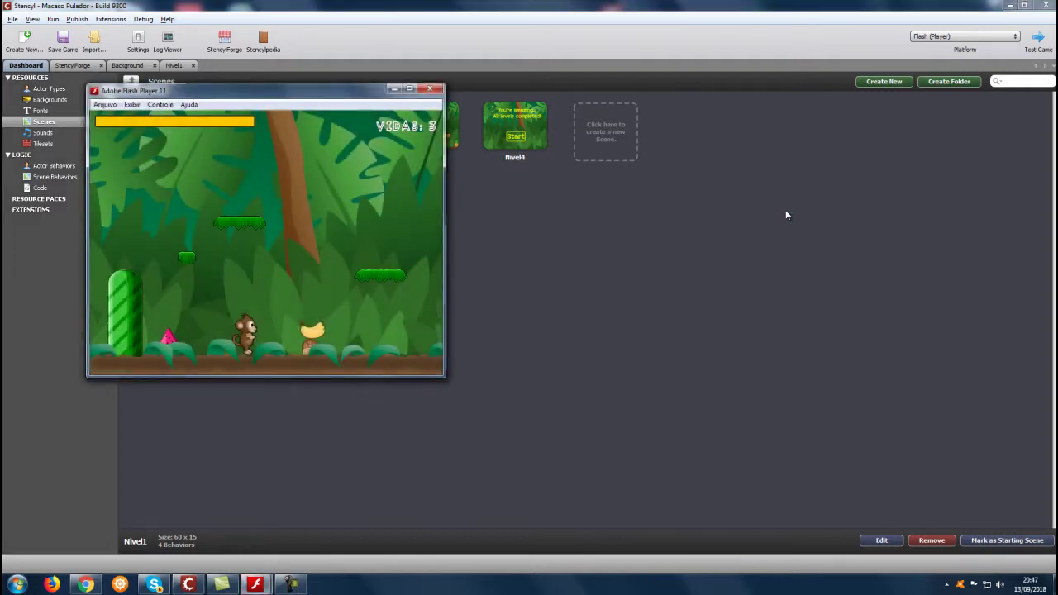
Play-test Nivel1 by collecting the watermelon and the banana, and continue to the next level.
{"action": "key", "text": "Left"}
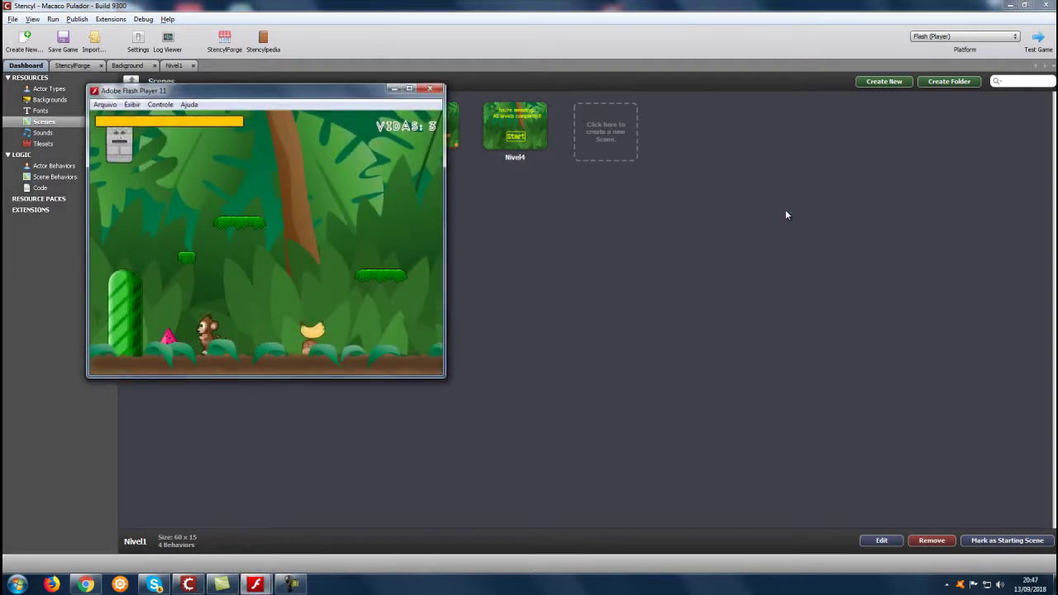
{"action": "key", "text": "Right"}
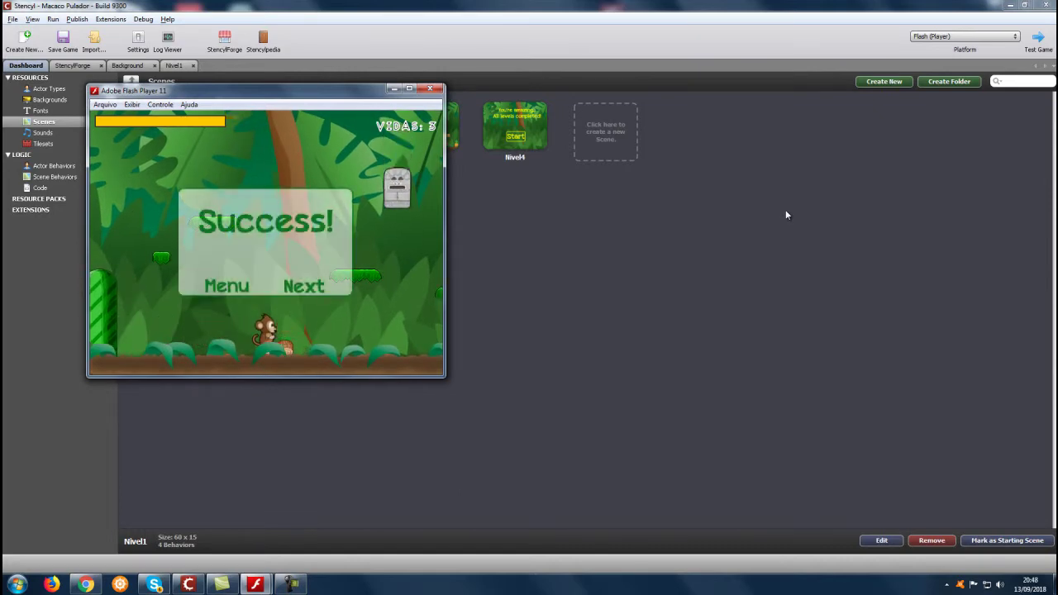
{"action": "left_click", "coordinate": [304, 290]}
Play-test Nivel2 by collecting the watermelon and the banana on top of the brown block, and continue to the next level.
{"action": "key", "text": "Left"}
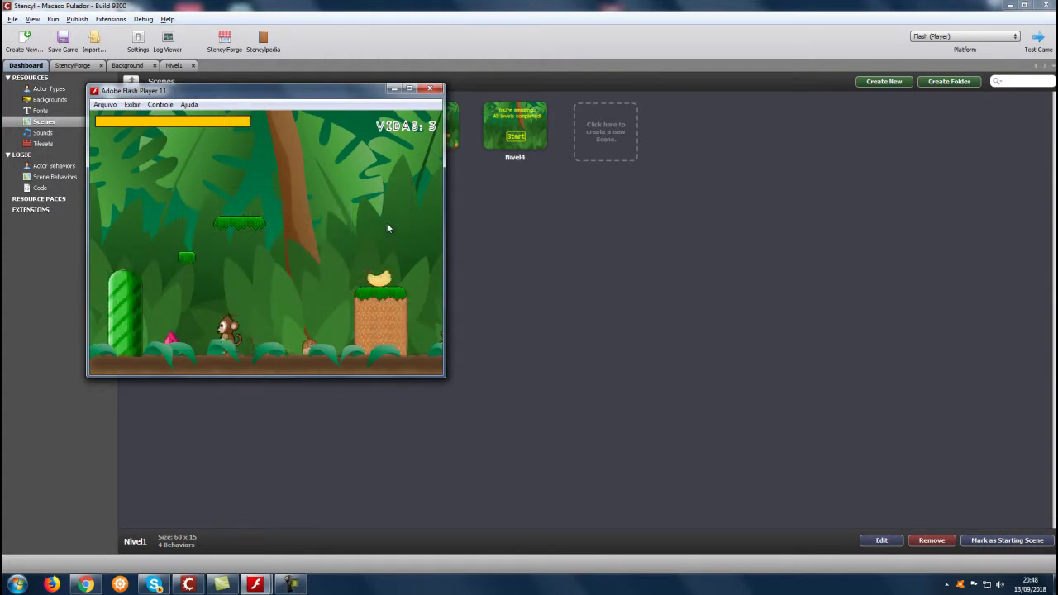
{"action": "key", "text": "Right"}
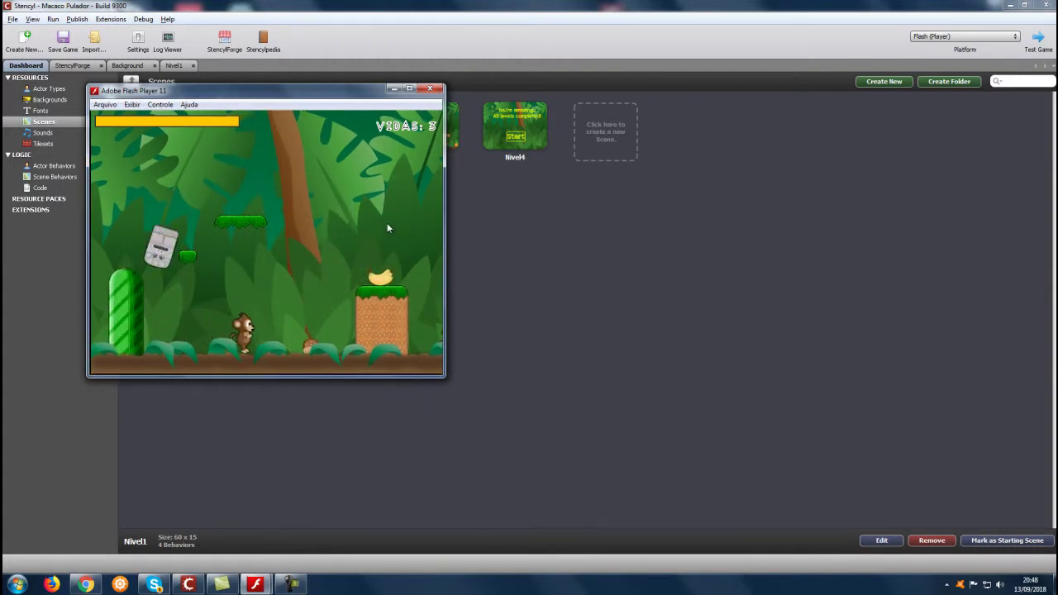
{"action": "key", "text": "Up"}
{"action": "key", "text": "Up"}
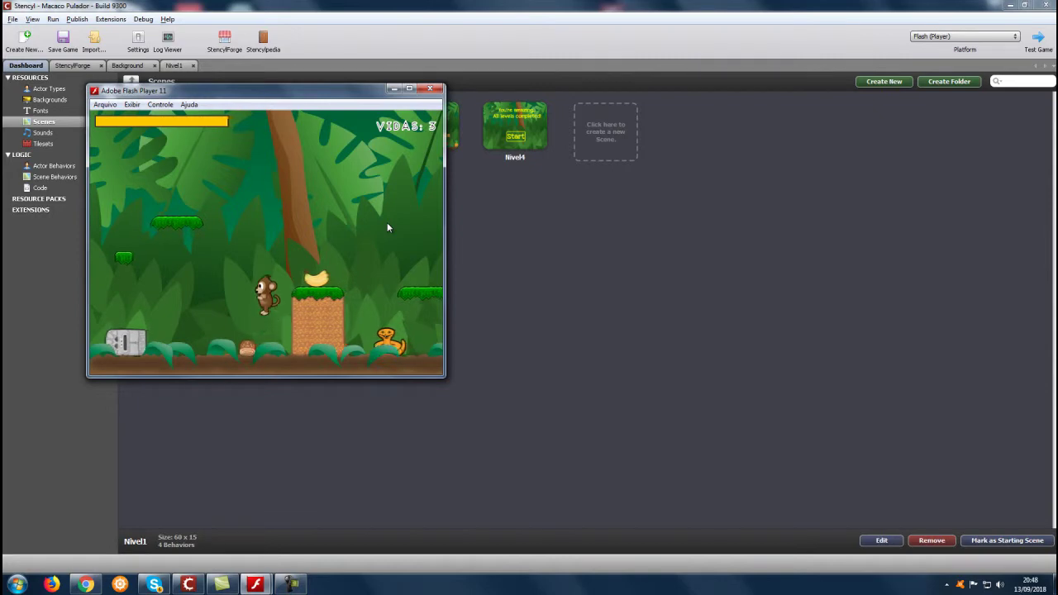
{"action": "key", "text": "Right"}
{"action": "key", "text": "Up"}
{"action": "key", "text": "Up"}
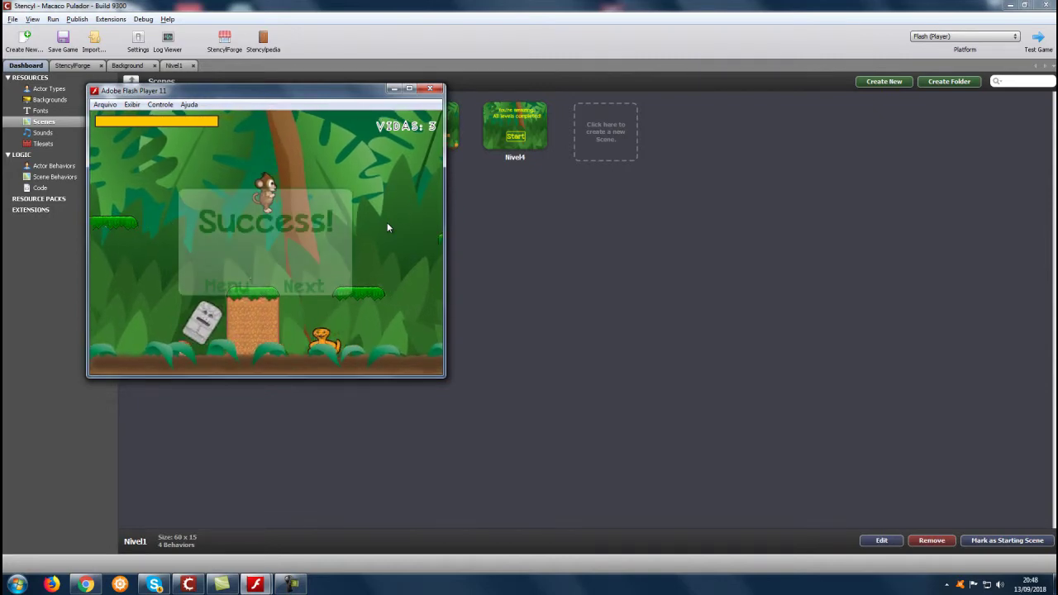
{"action": "left_click", "coordinate": [313, 286]}
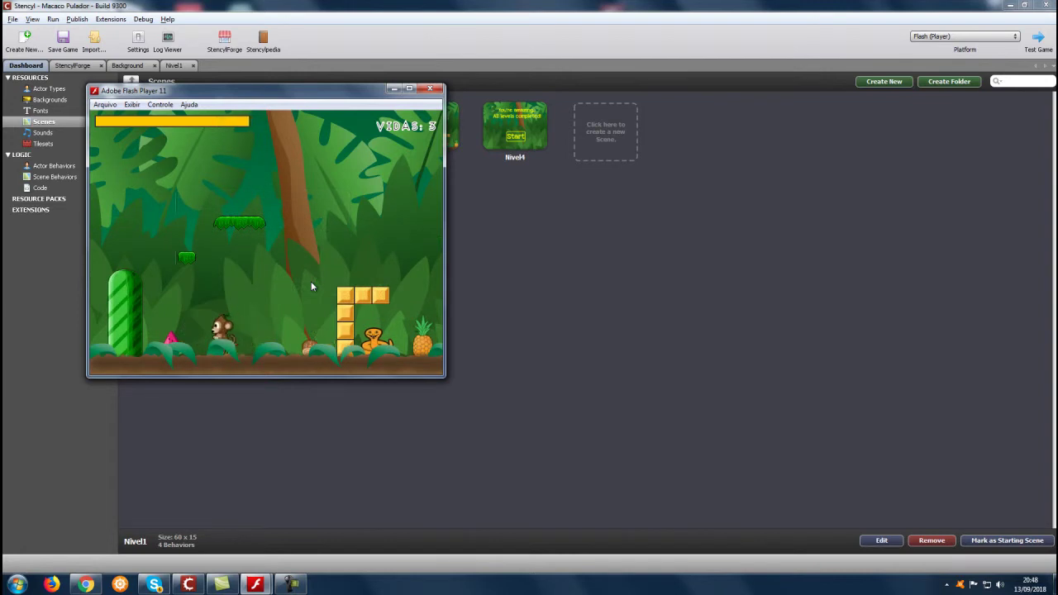
Play-test Nivel3 through to the all-levels-completed screen by collecting the watermelon and the pineapple, and close the game.
{"action": "key", "text": "Left"}
{"action": "key", "text": "Right"}
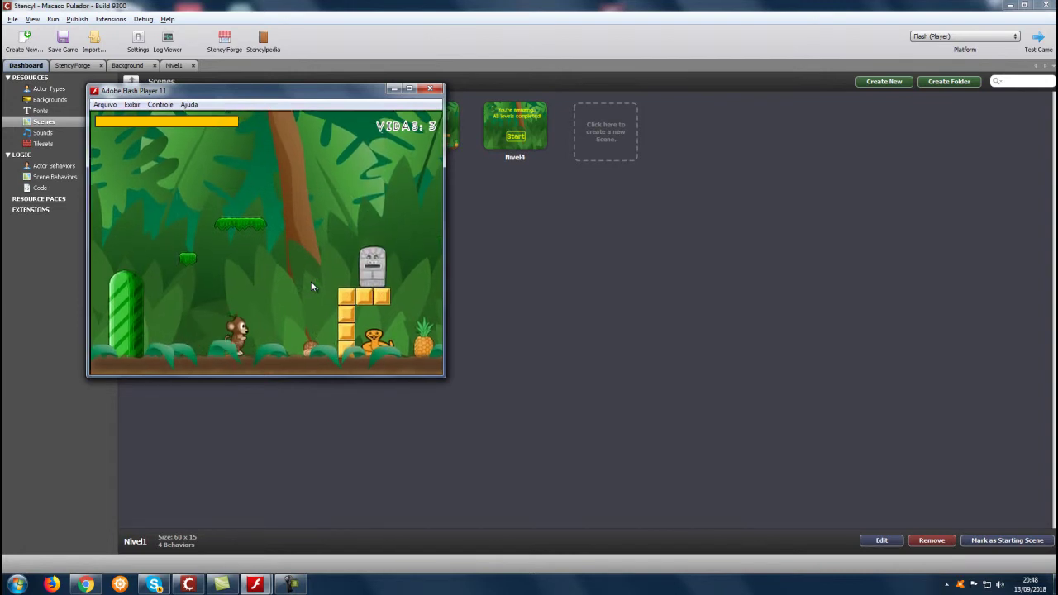
{"action": "key", "text": "Right"}
{"action": "key", "text": "Up"}
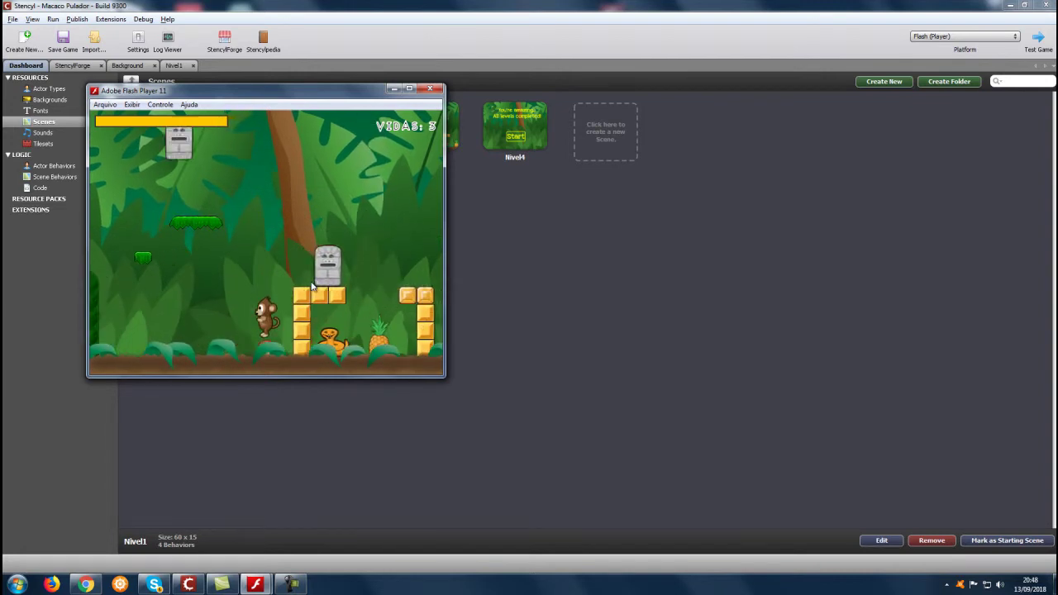
{"action": "key", "text": "Right"}
{"action": "key", "text": "Up"}
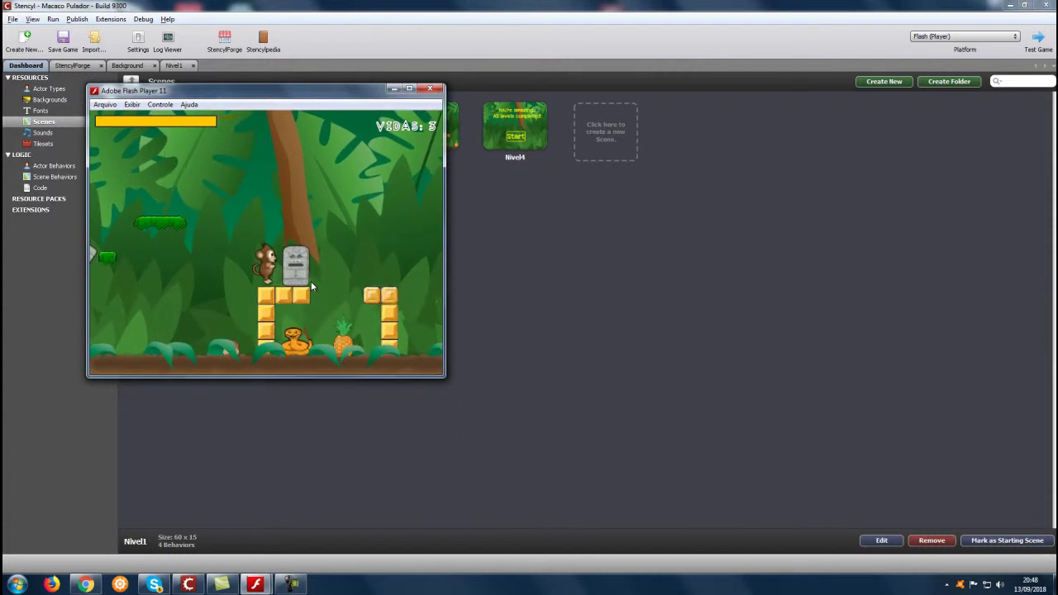
{"action": "key", "text": "Right"}
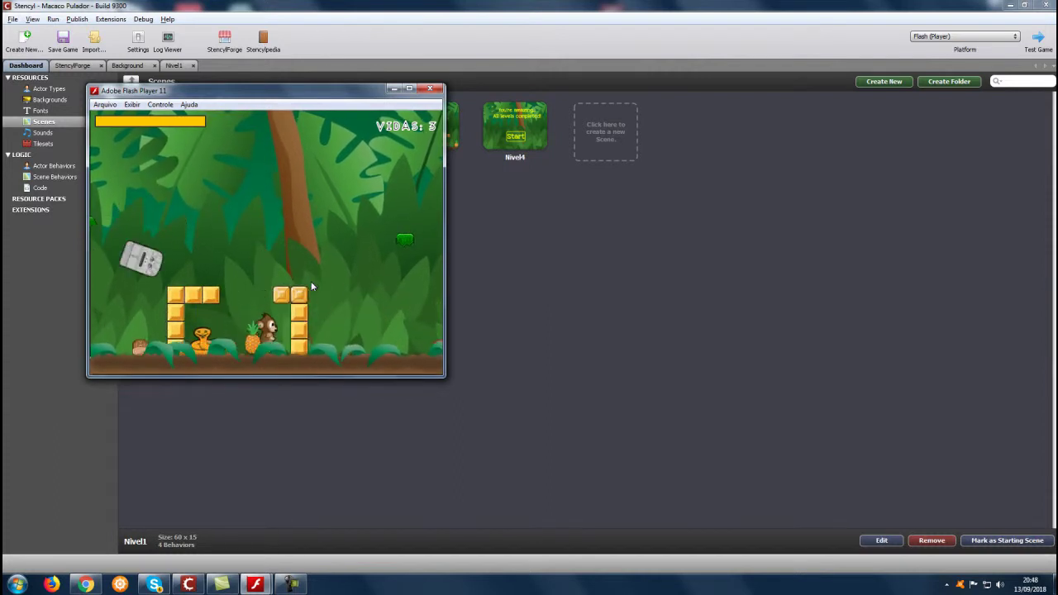
{"action": "key", "text": "Right"}
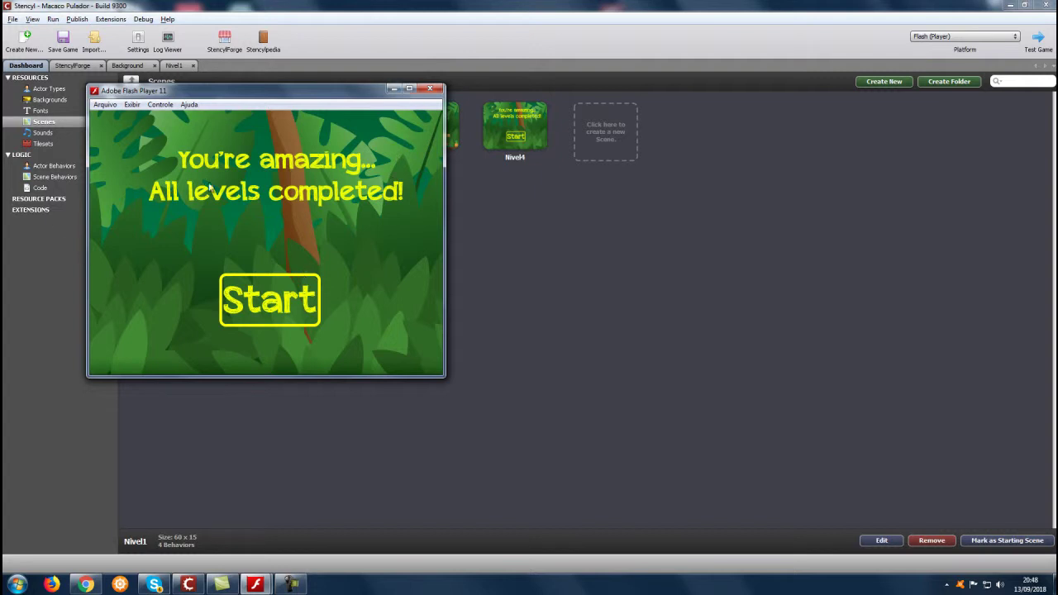
{"action": "left_click", "coordinate": [433, 89]}
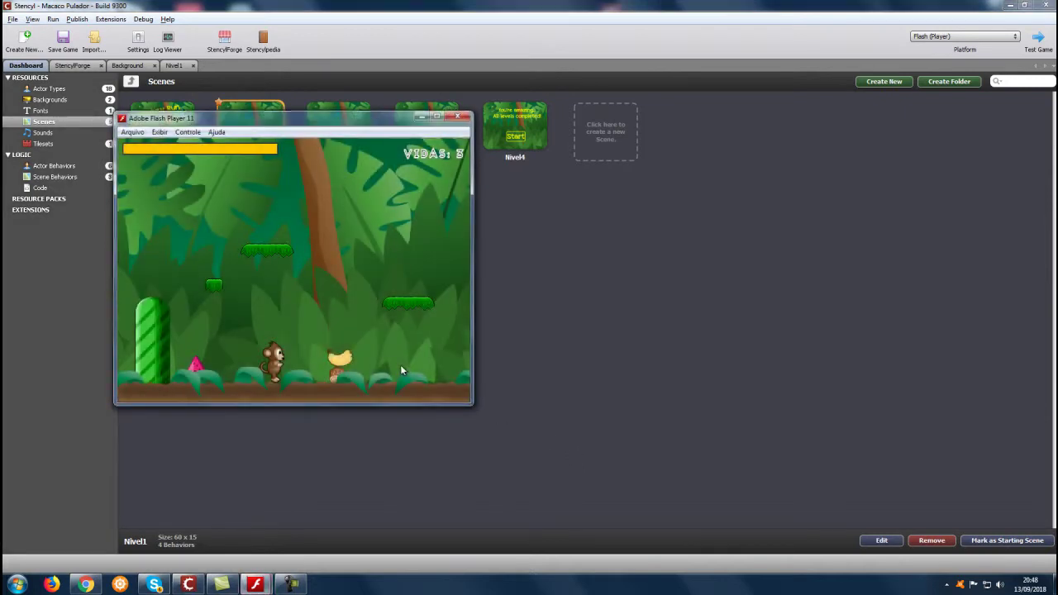
Play-test Nivel1 by moving the monkey past the banana towards the snake, watching how the scenery scrolls, and close the game.
{"action": "key", "text": "Right"}
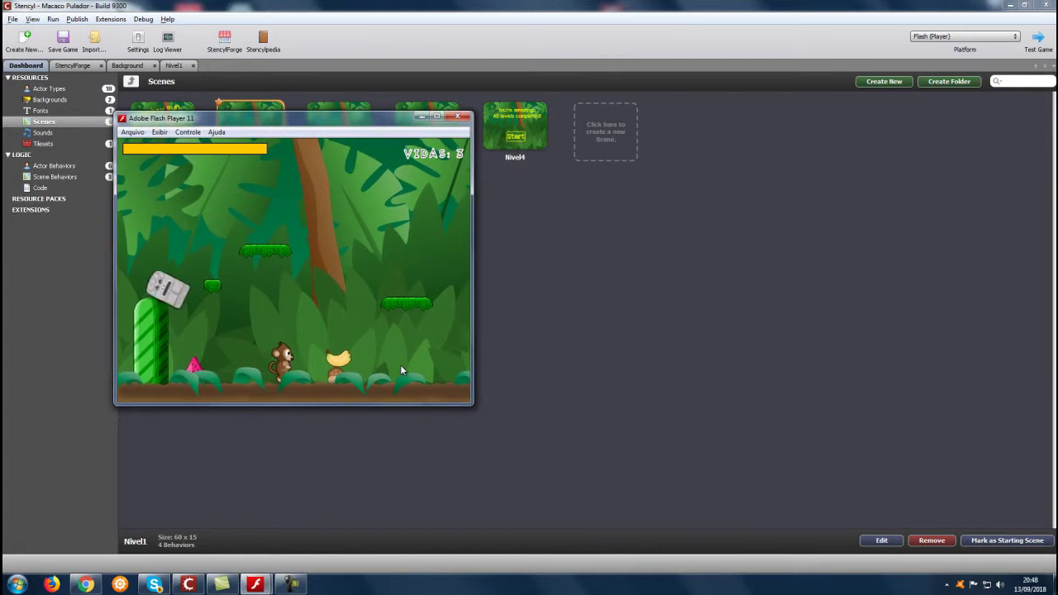
{"action": "key", "text": "Right"}
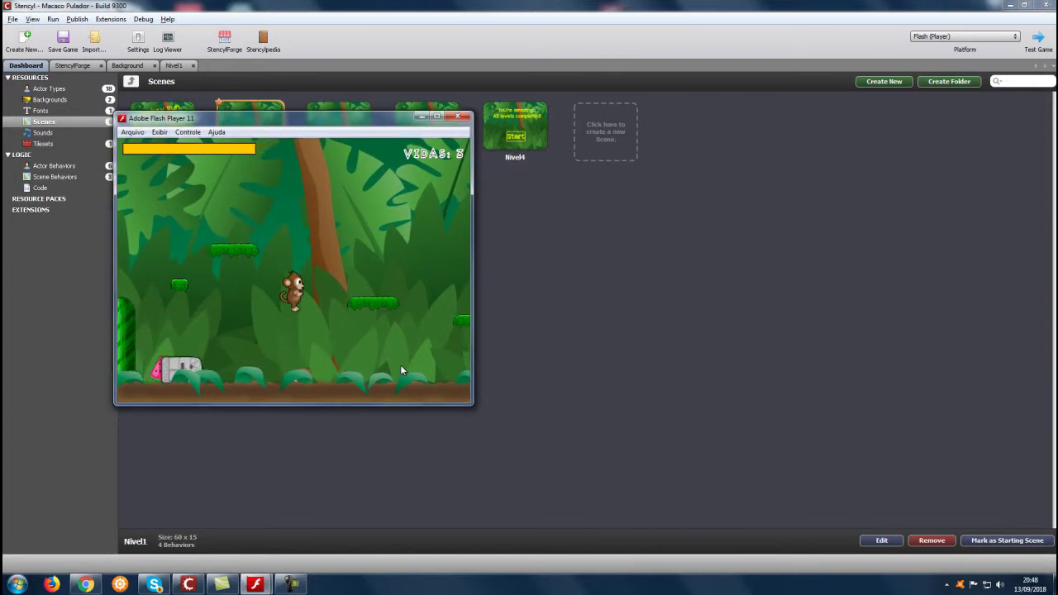
{"action": "key", "text": "Right"}
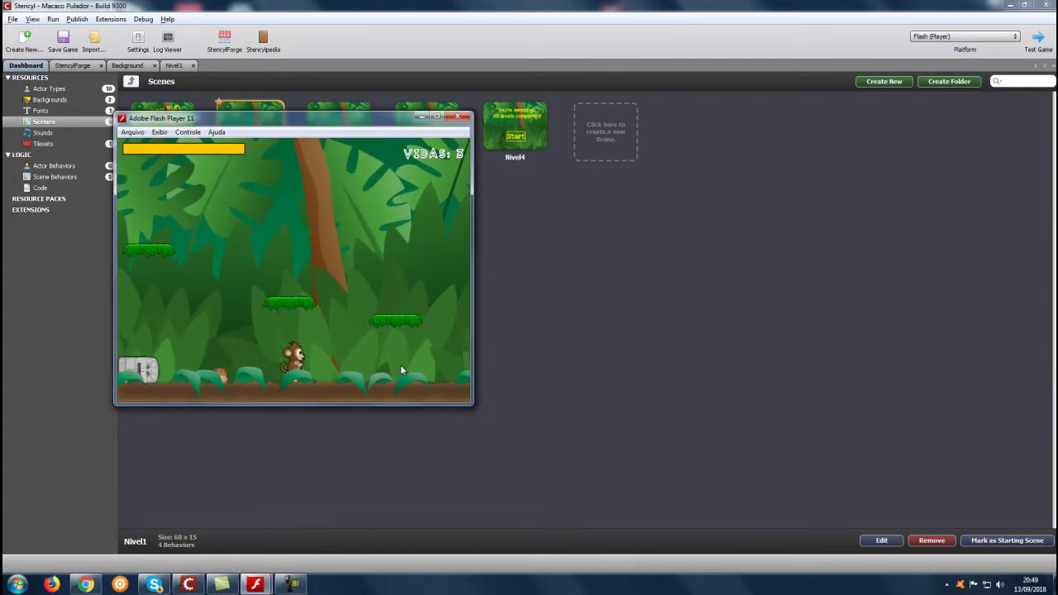
{"action": "key", "text": "Right"}
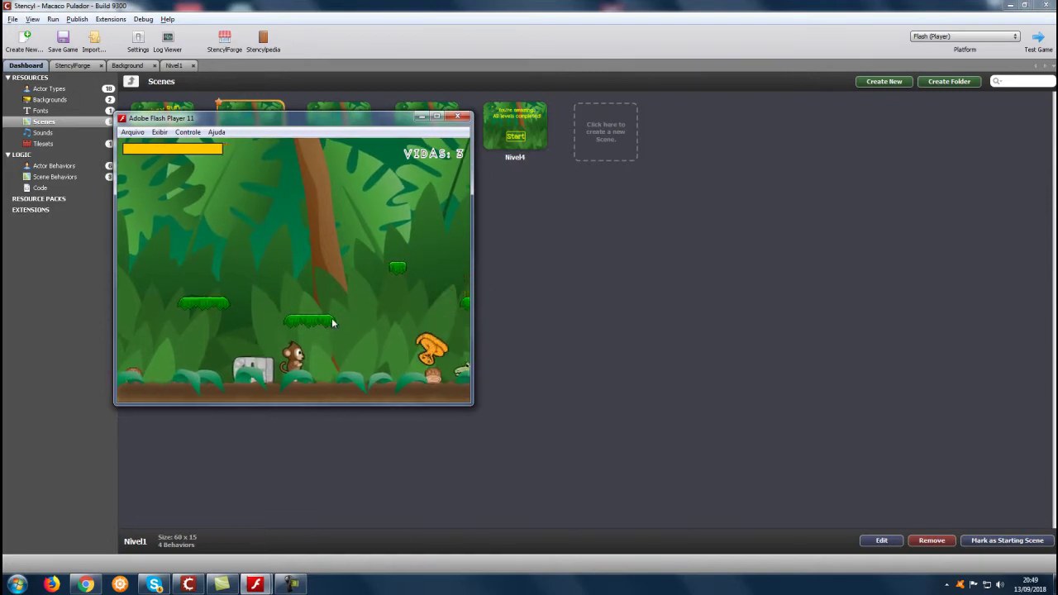
{"action": "key", "text": "Left"}
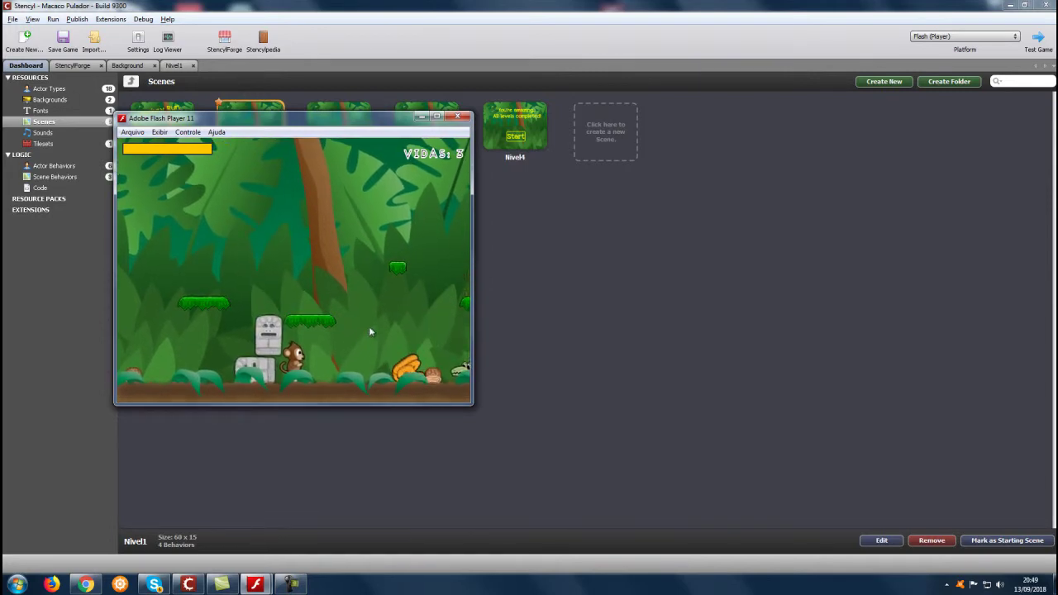
{"action": "key", "text": "Right"}
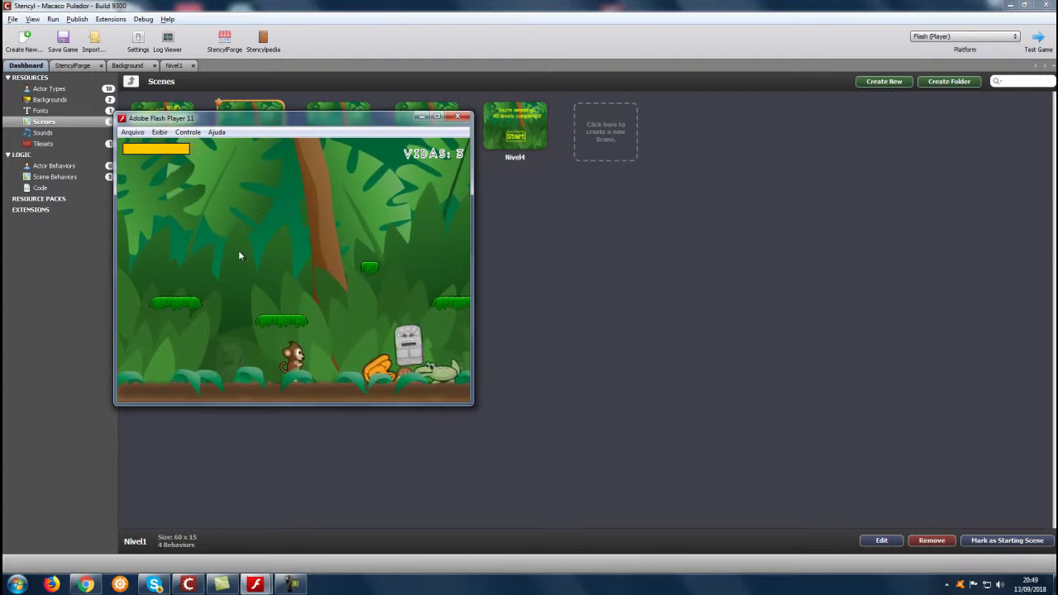
{"action": "key", "text": "Right"}
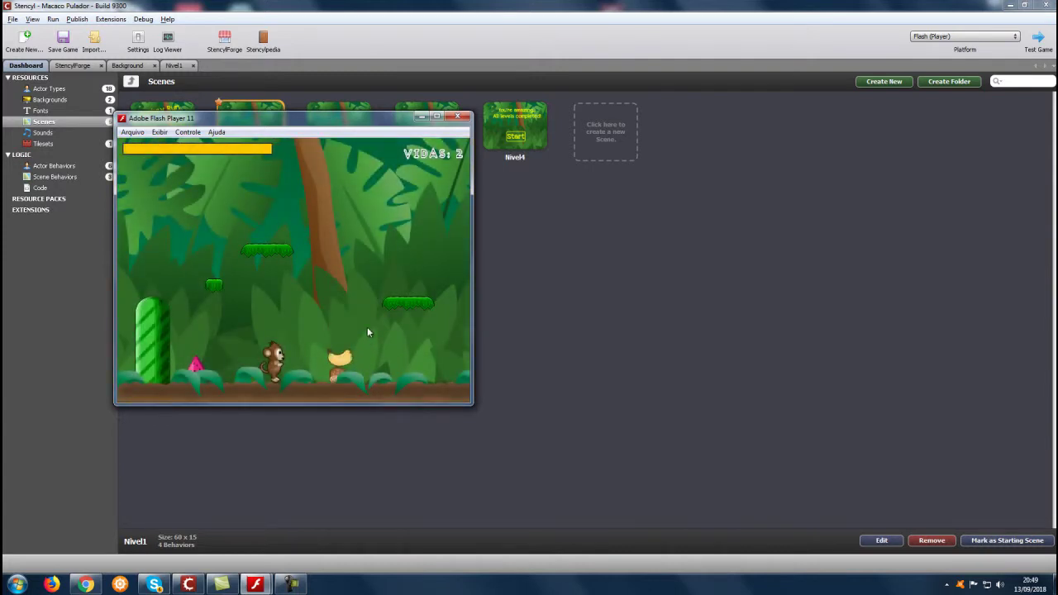
{"action": "left_click", "coordinate": [457, 117]}
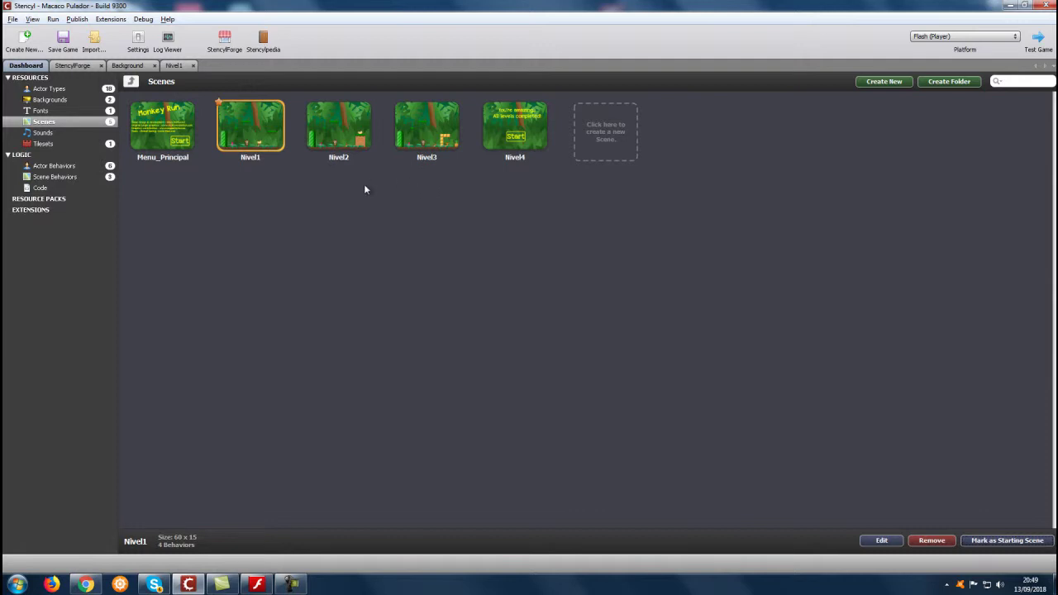
Open the Nivel1 scene and enable customized parallax on its foreground layer with Scroll Factor X 1 and Scroll Factor Y 0.
{"action": "mouse_move", "coordinate": [224, 138]}
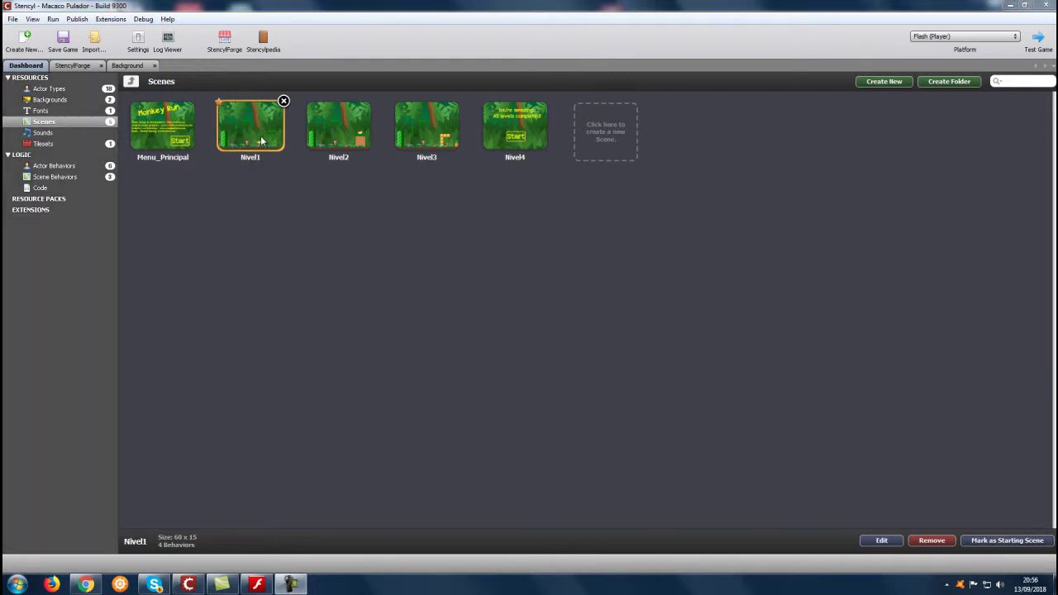
{"action": "double_click", "coordinate": [254, 134]}
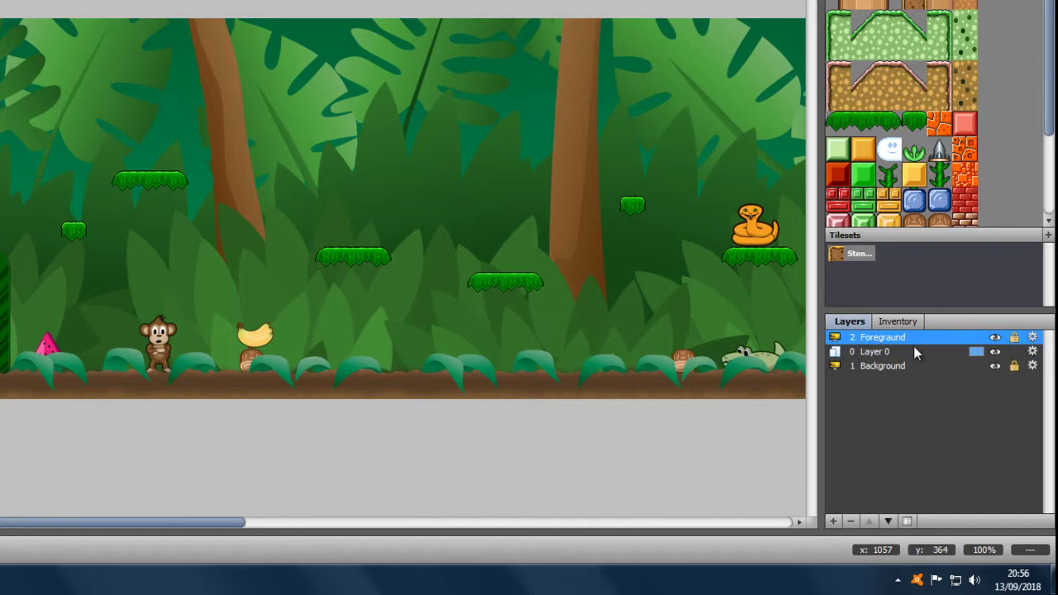
{"action": "left_click", "coordinate": [1032, 338]}
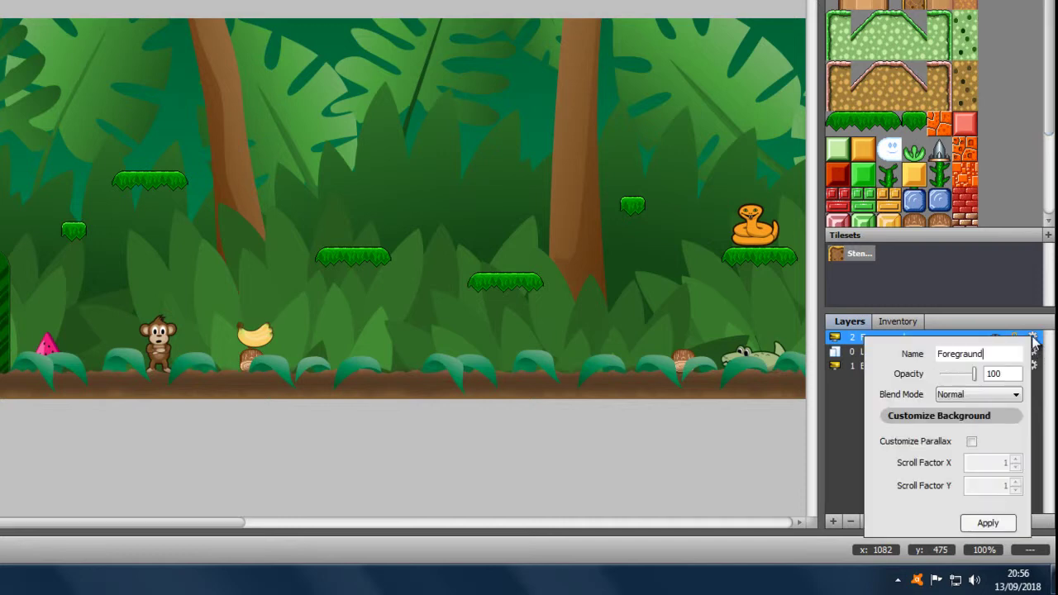
{"action": "left_click", "coordinate": [972, 442]}
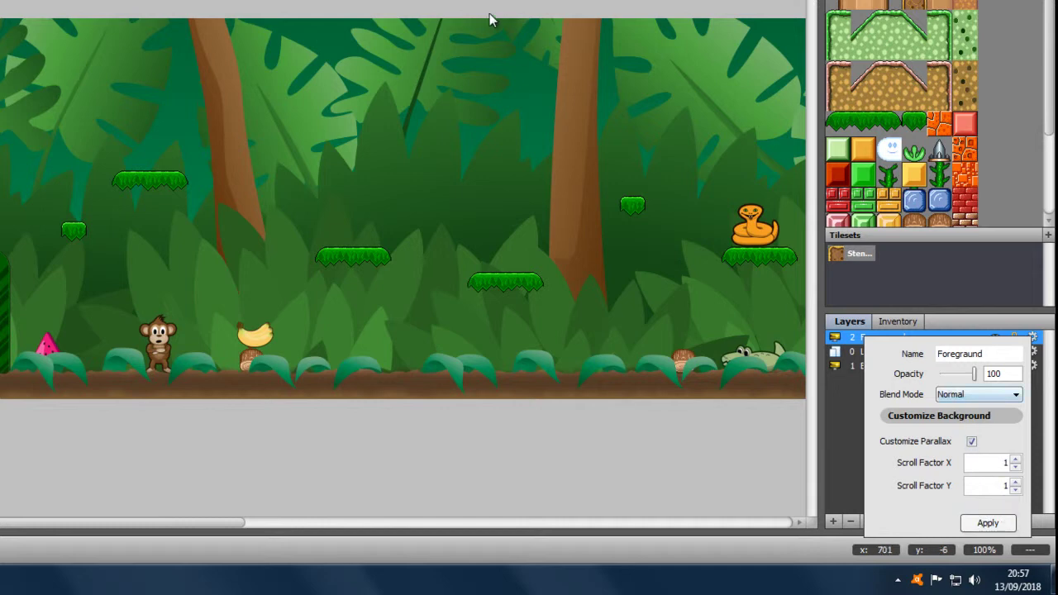
{"action": "double_click", "coordinate": [1005, 485]}
{"action": "type", "text": "0"}
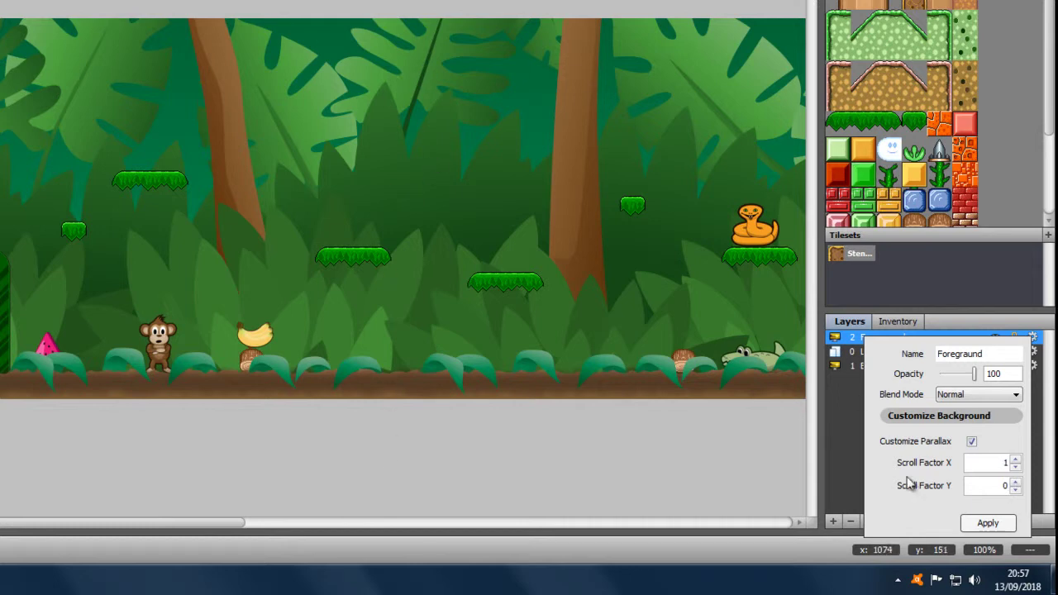
{"action": "left_click", "coordinate": [988, 523]}
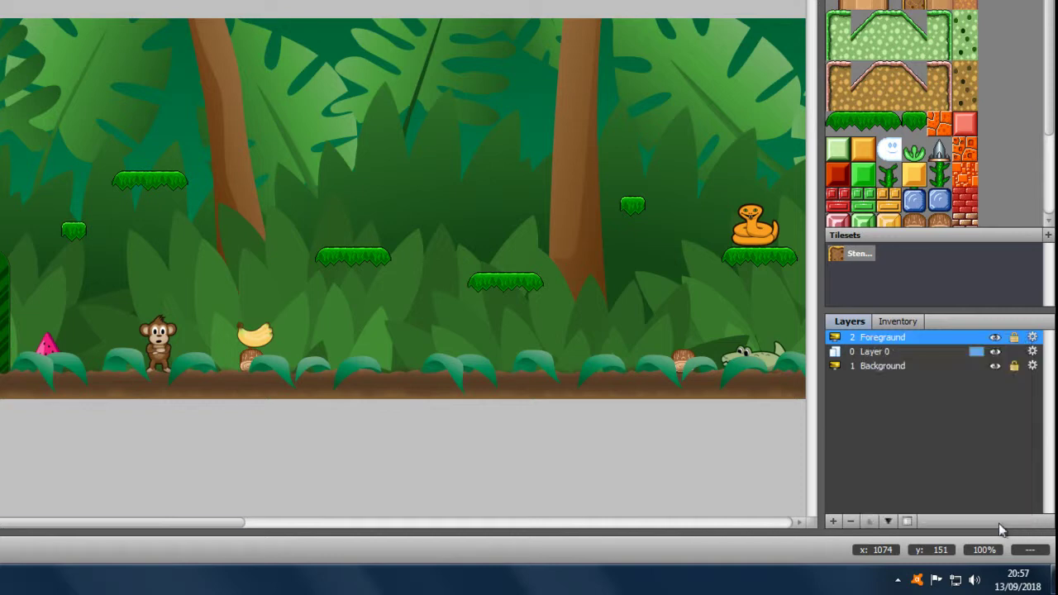
Enable customized parallax on Nivel1's Background layer with Scroll Factor X 1 and Scroll Factor Y 0, and save the game.
{"action": "left_click", "coordinate": [1032, 366]}
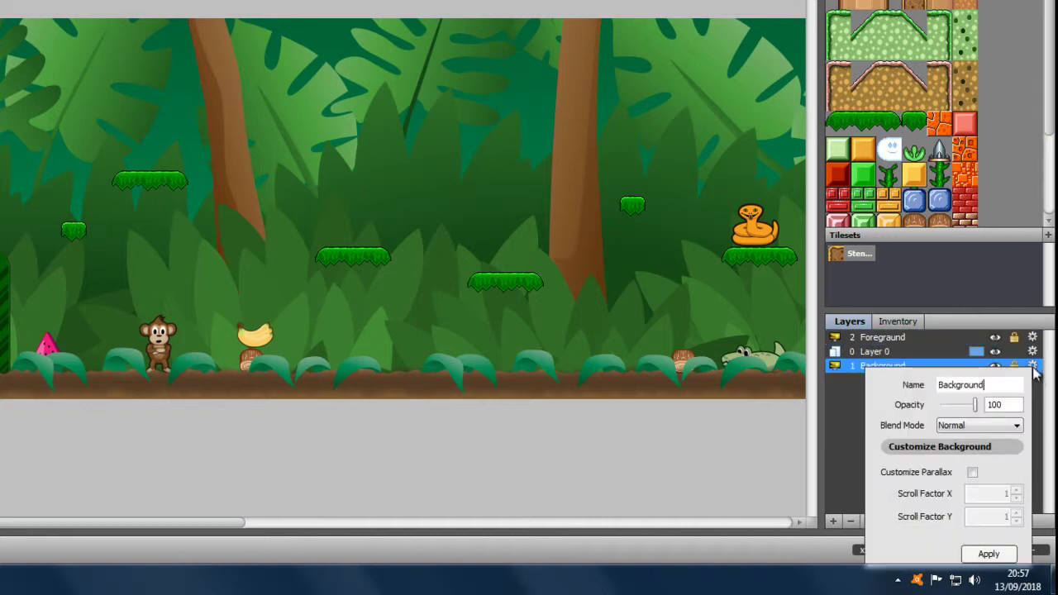
{"action": "left_click", "coordinate": [973, 474]}
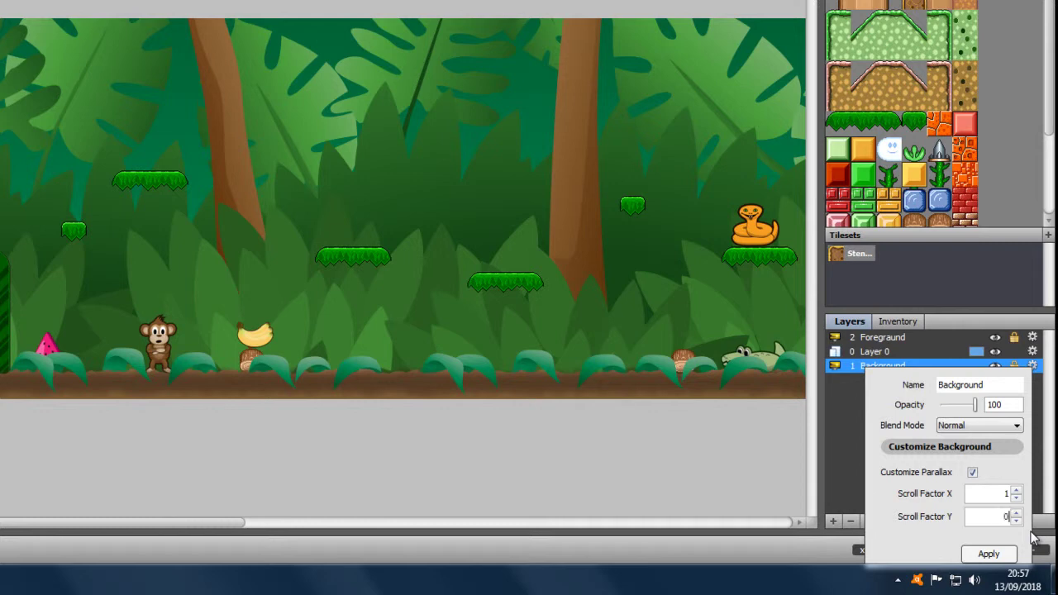
{"action": "left_click", "coordinate": [988, 554]}
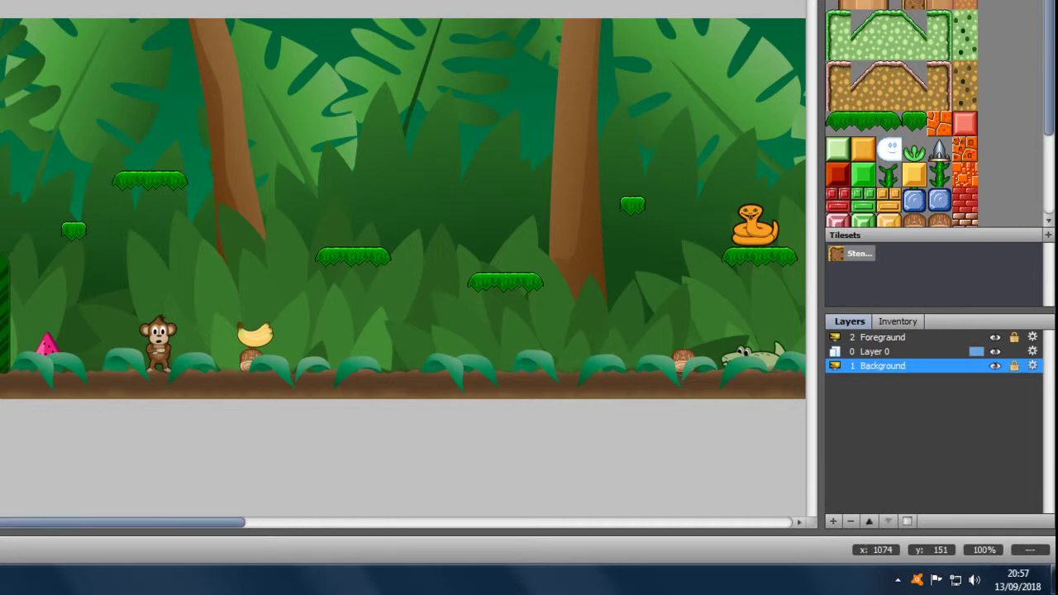
{"action": "key", "text": "ctrl+s"}
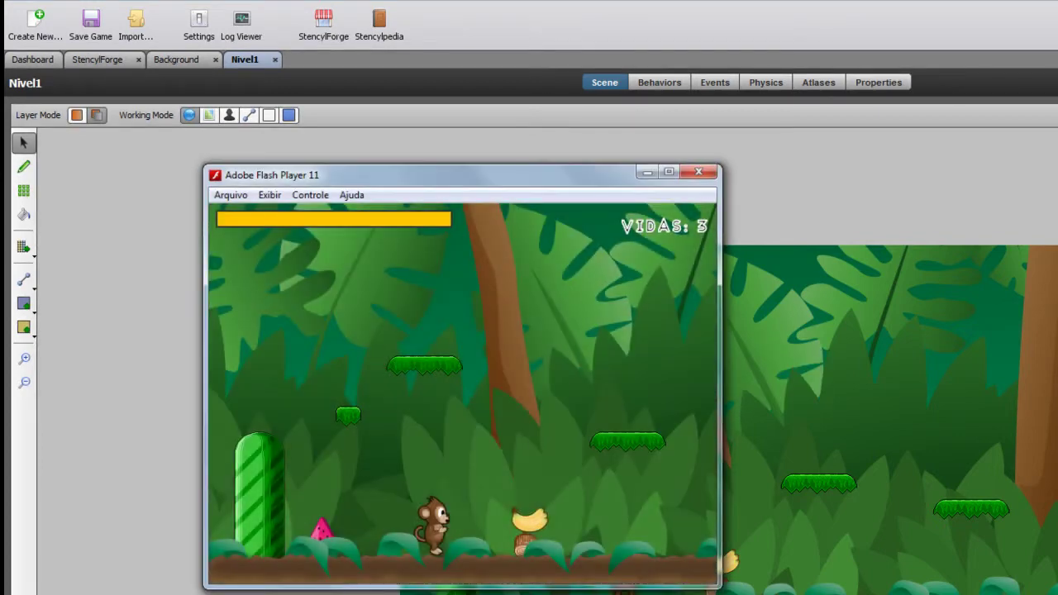
Play-test Nivel1 by moving the monkey back and forth to check the background scrolling, and close the game.
{"action": "key", "text": "Up"}
{"action": "key", "text": "Right"}
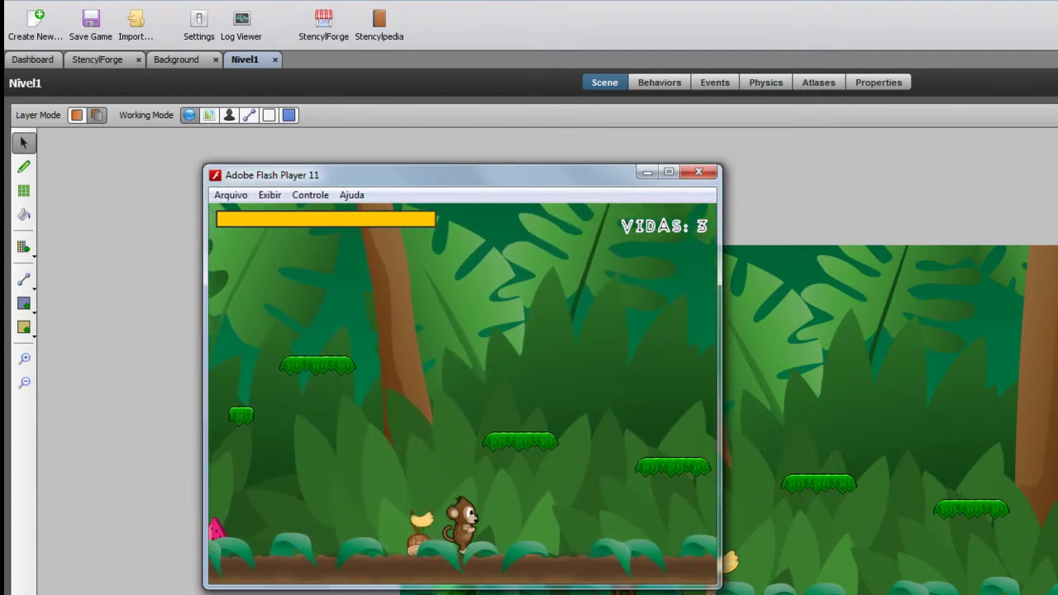
{"action": "key", "text": "Right"}
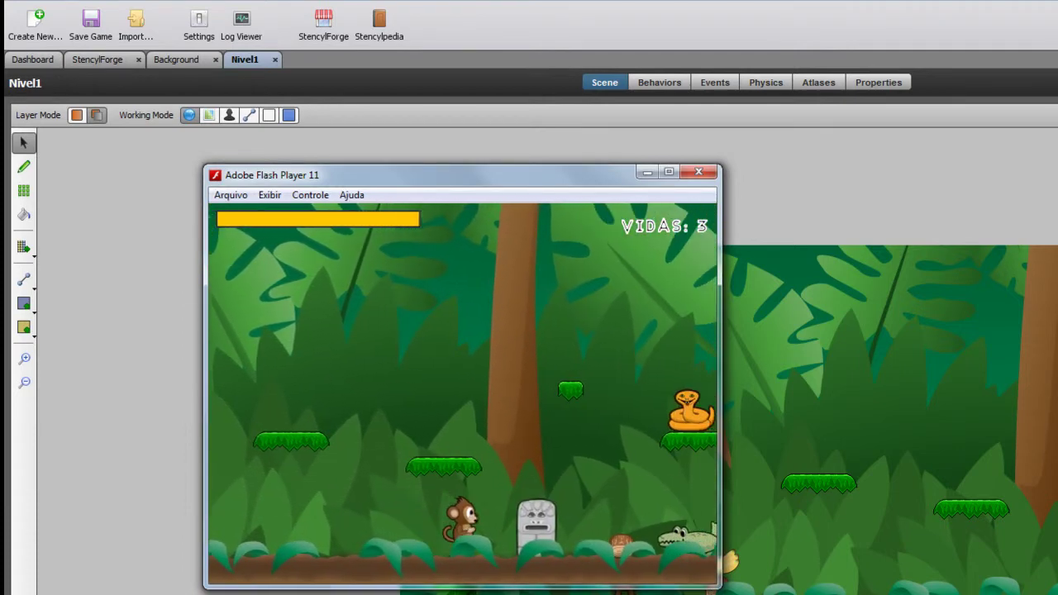
{"action": "key", "text": "Left"}
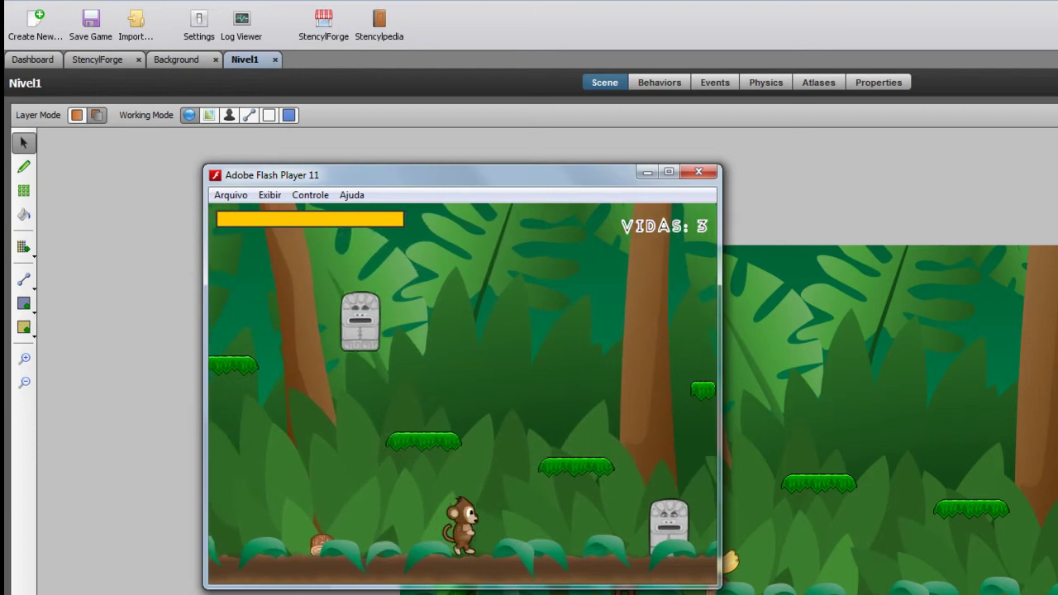
{"action": "key", "text": "Right"}
{"action": "key", "text": "Left"}
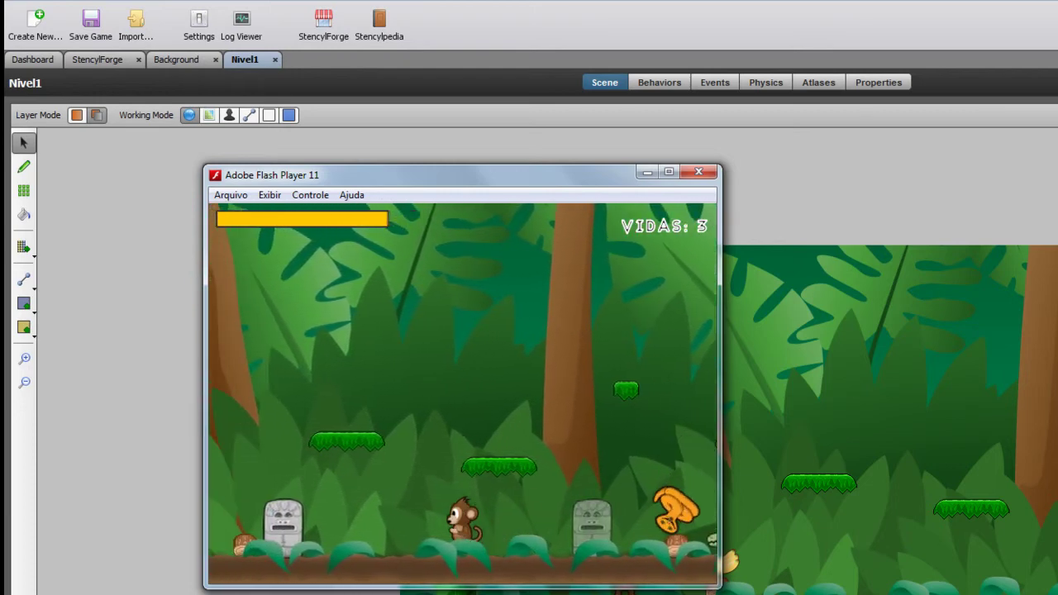
{"action": "key", "text": "Right"}
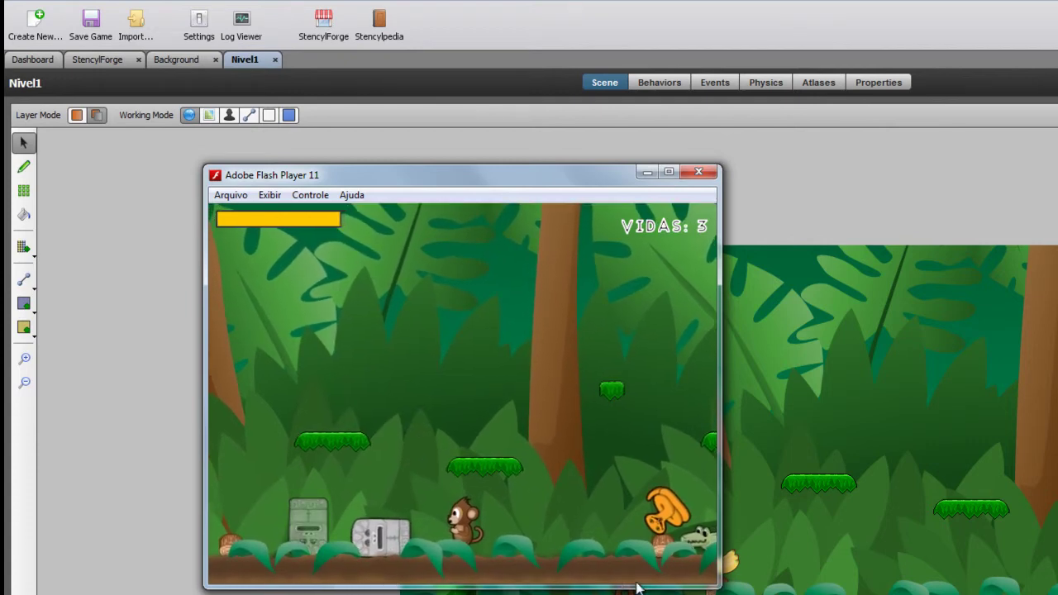
{"action": "key", "text": "Left"}
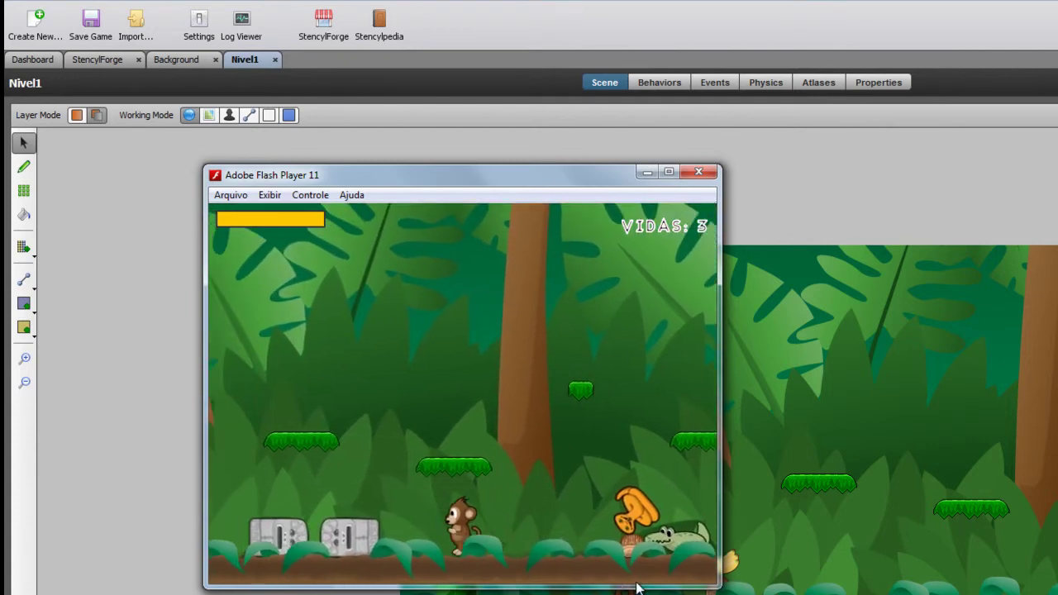
{"action": "key", "text": "Left"}
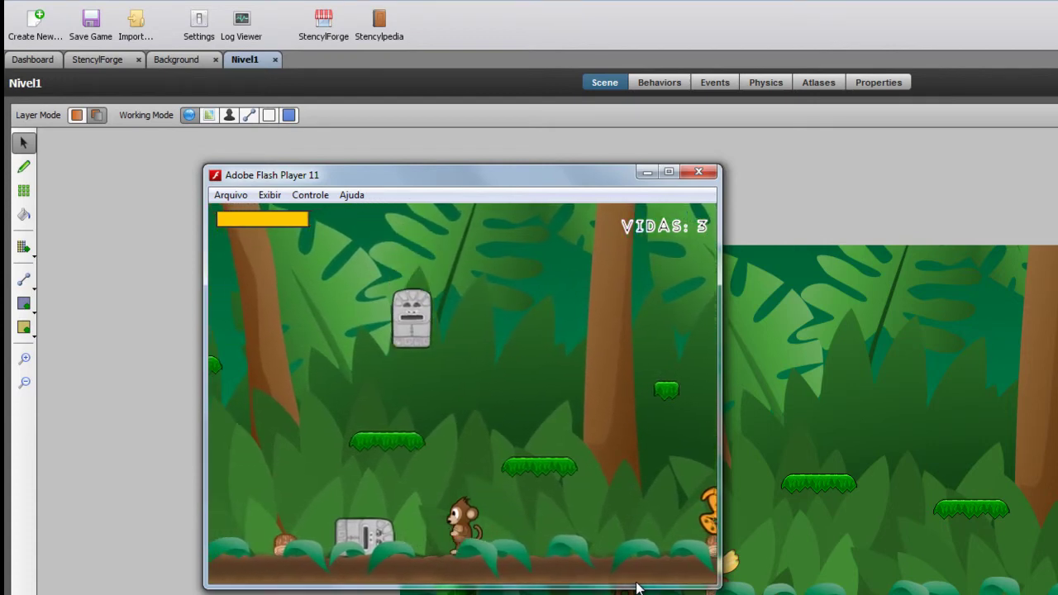
{"action": "key", "text": "Right"}
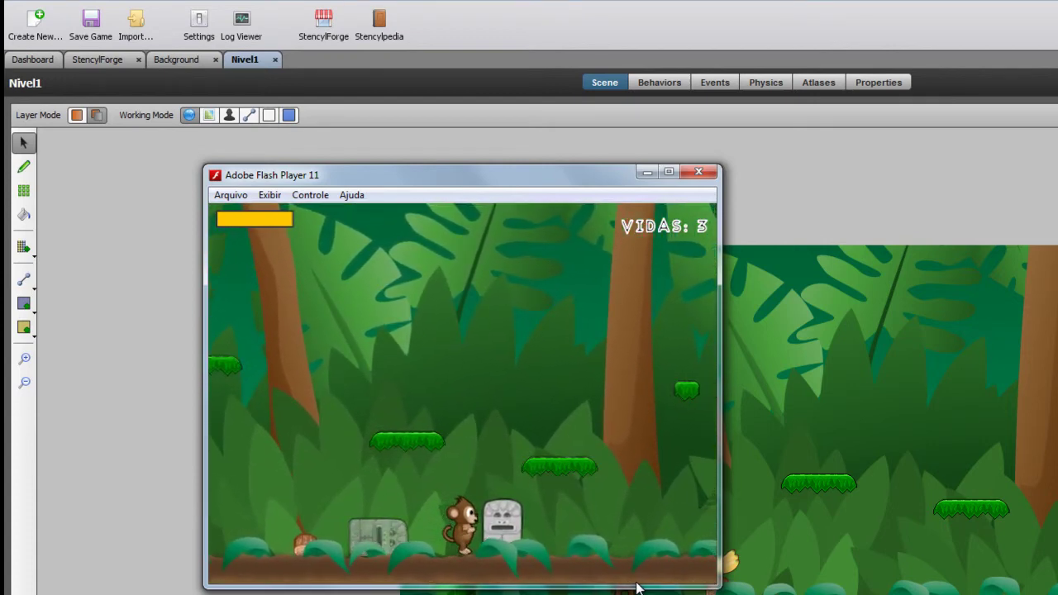
{"action": "left_click", "coordinate": [699, 172]}
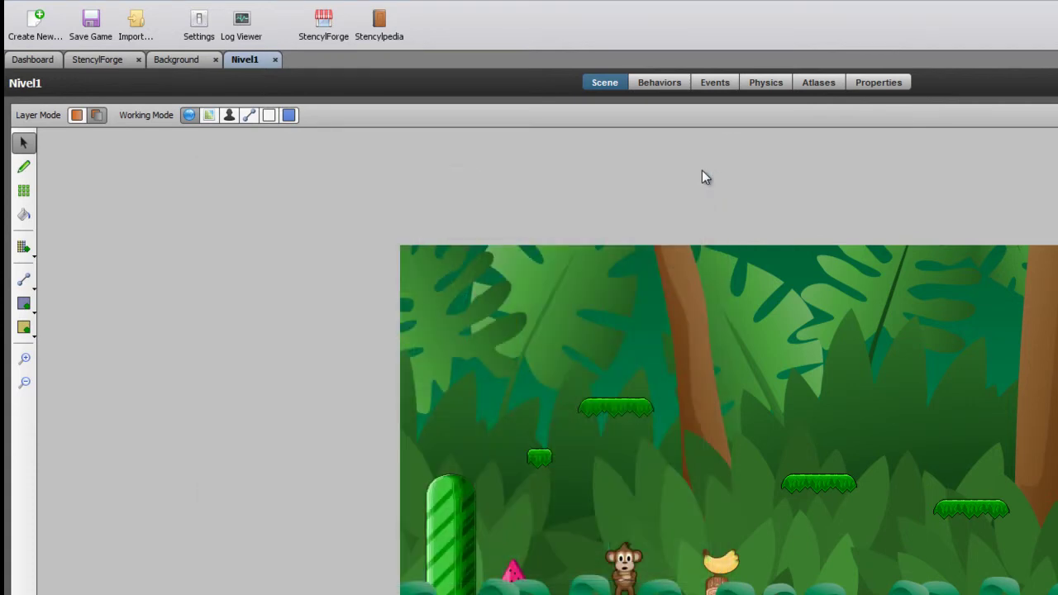
Close Nivel1, open the Nivel2 scene and enable customized parallax on its foreground layer.
{"action": "left_click", "coordinate": [275, 59]}
{"action": "left_click", "coordinate": [30, 60]}
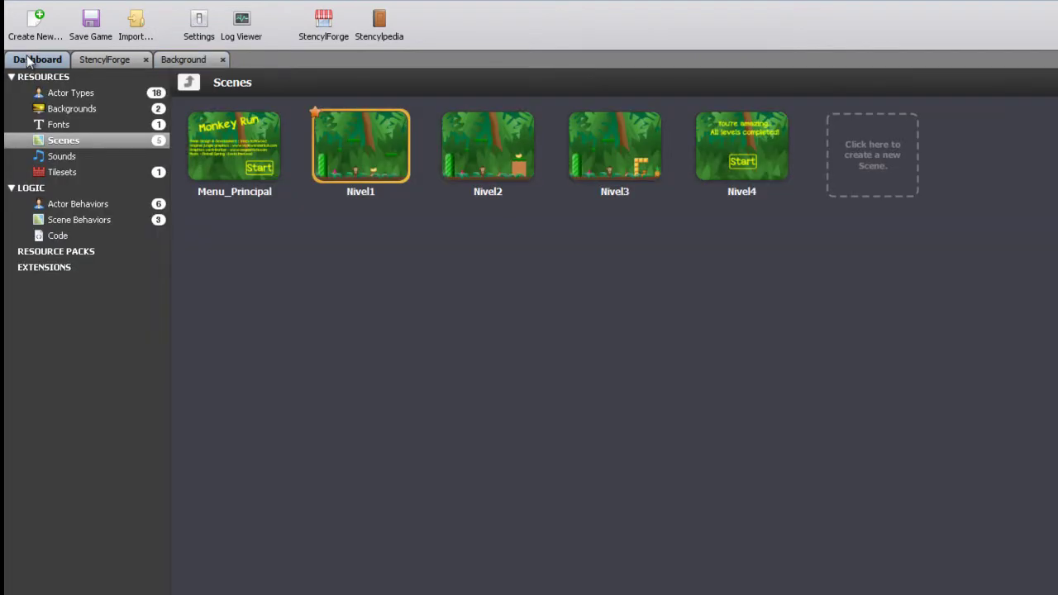
{"action": "double_click", "coordinate": [495, 162]}
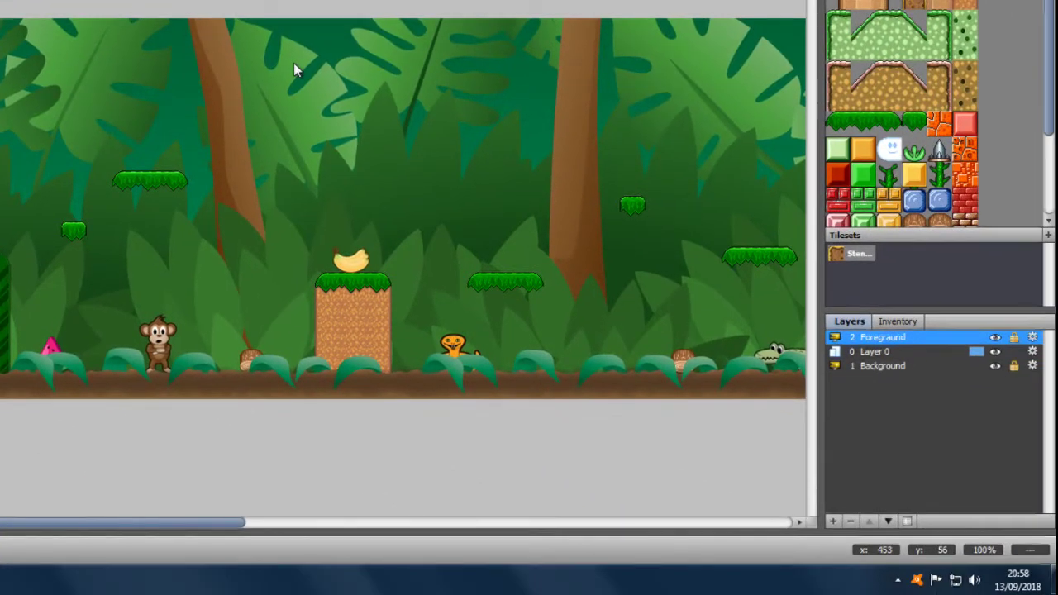
{"action": "left_click", "coordinate": [1032, 339]}
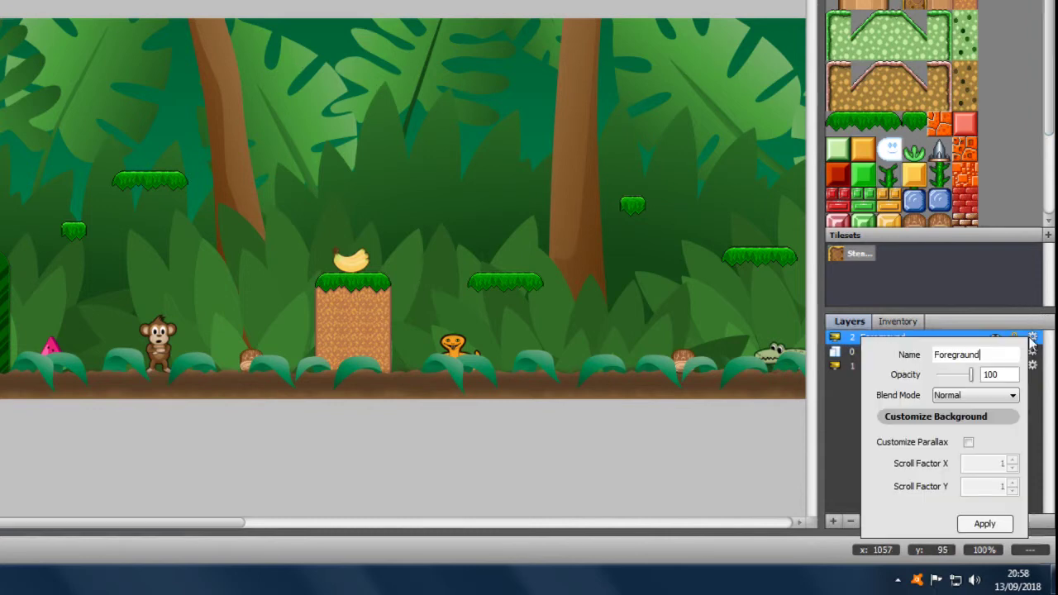
{"action": "left_click", "coordinate": [967, 443]}
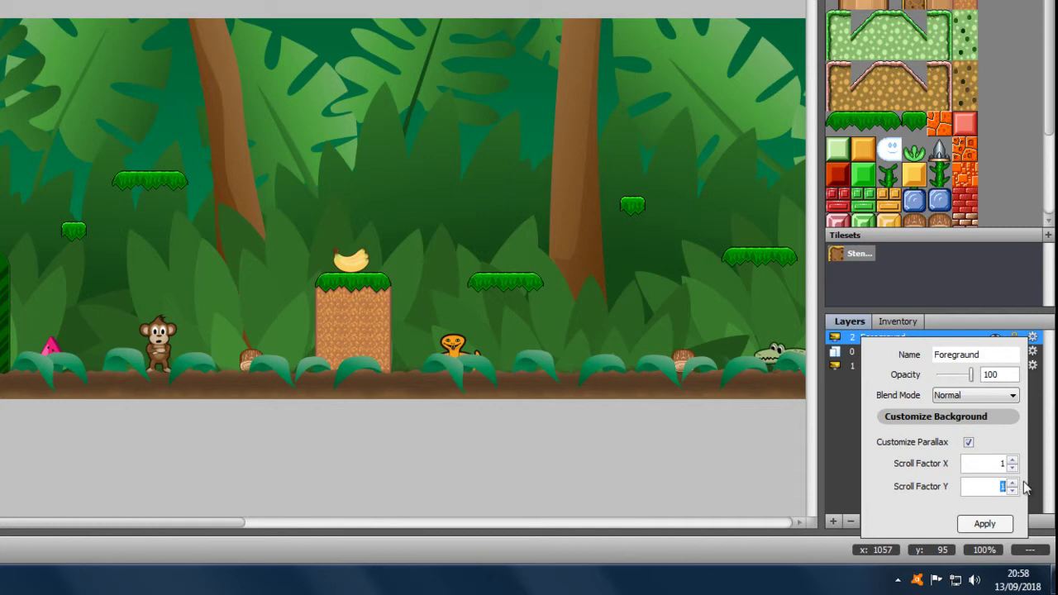
{"action": "left_click", "coordinate": [984, 523]}
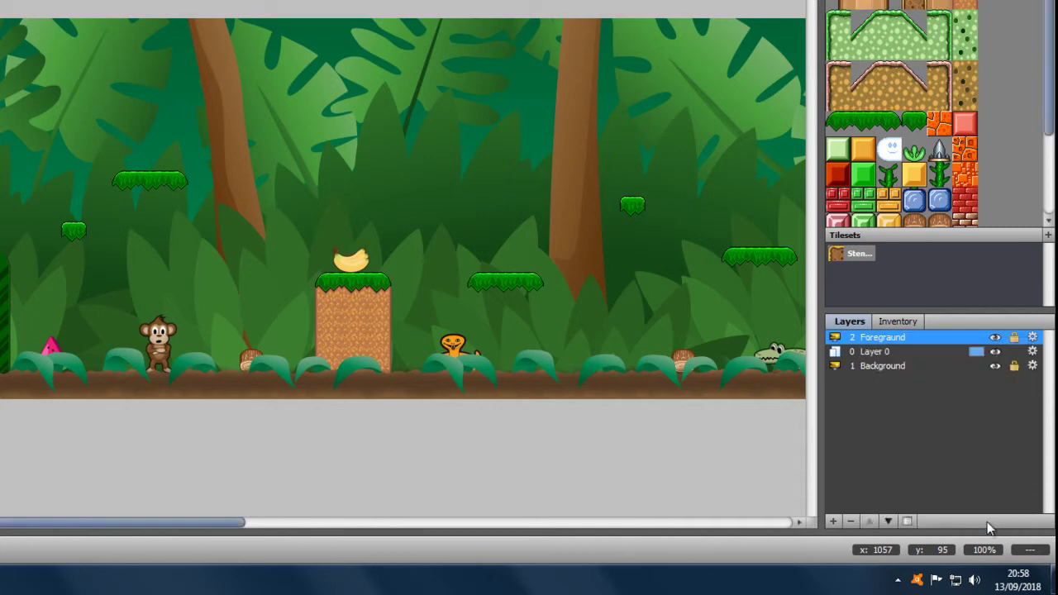
Enable customized parallax on Nivel2's Background layer and apply the layer settings.
{"action": "left_click", "coordinate": [1033, 366]}
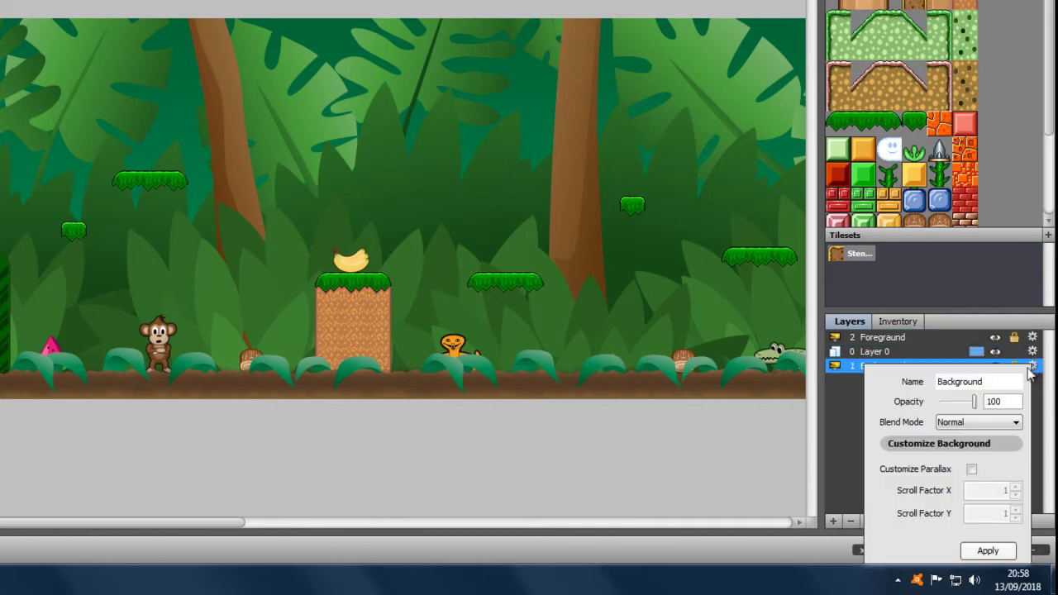
{"action": "left_click", "coordinate": [972, 470]}
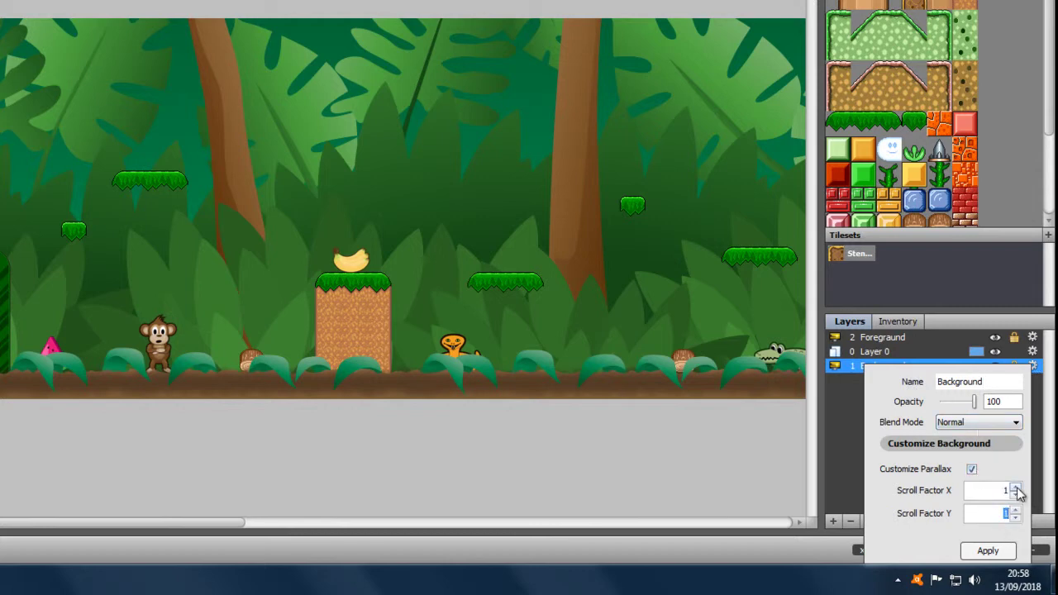
{"action": "left_click", "coordinate": [989, 550]}
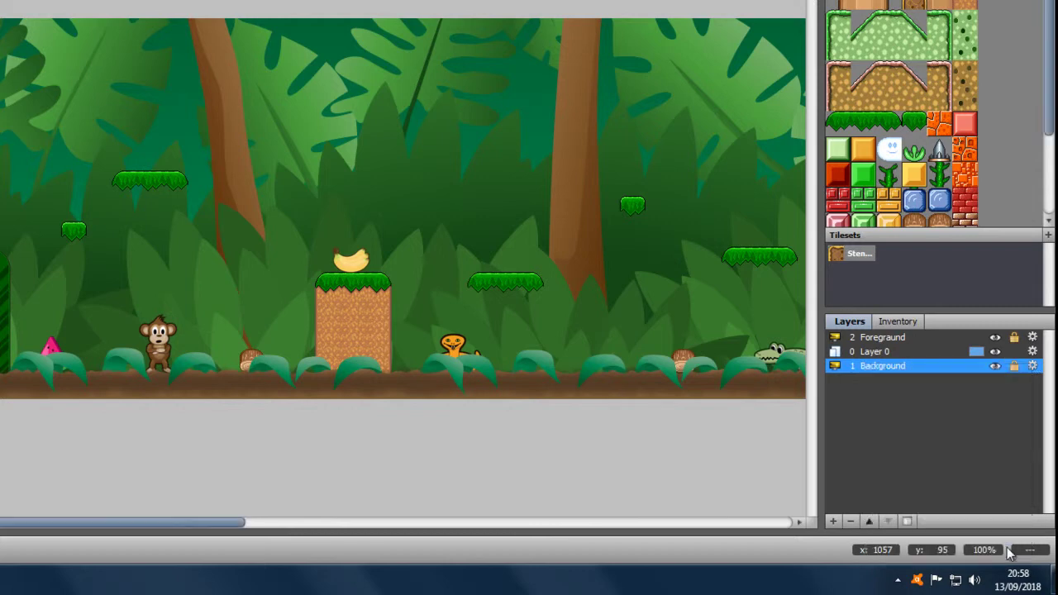
Save the game with the Nivel2 layer changes and open the Nivel3 scene.
{"action": "key", "text": "ctrl+s"}
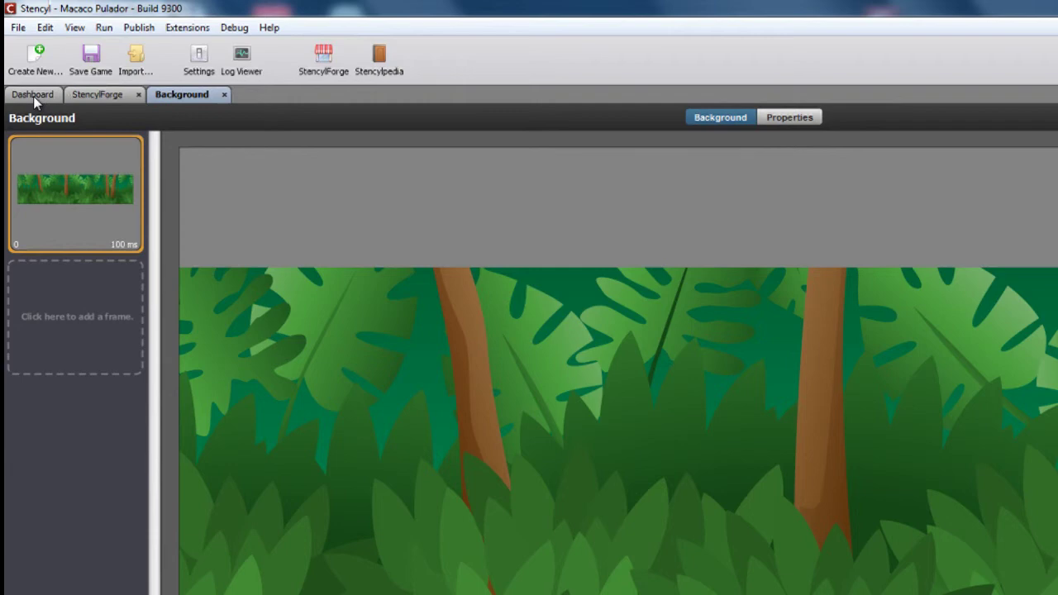
{"action": "left_click", "coordinate": [34, 96]}
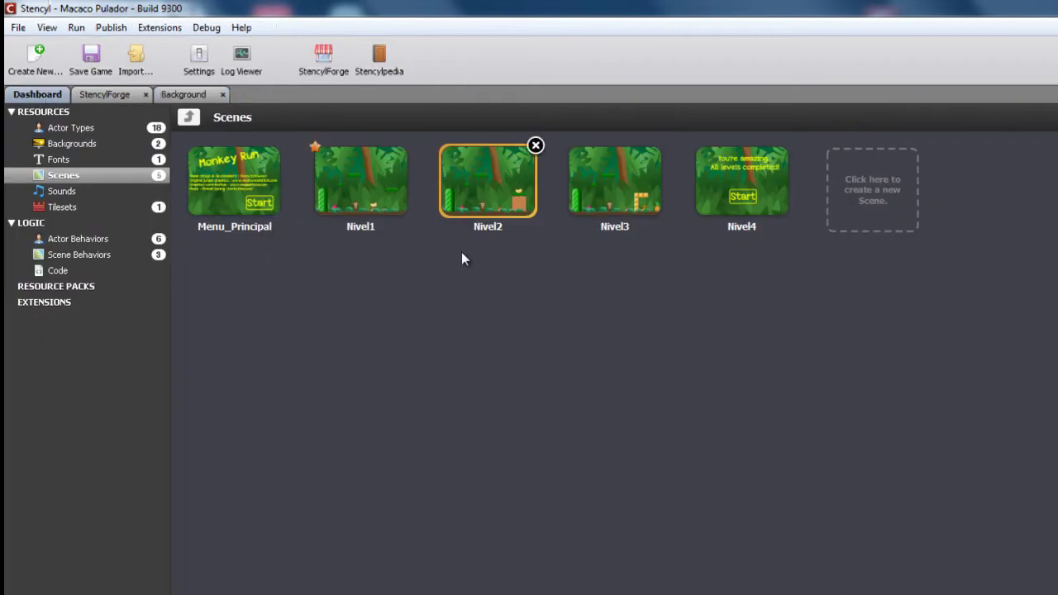
{"action": "double_click", "coordinate": [609, 198]}
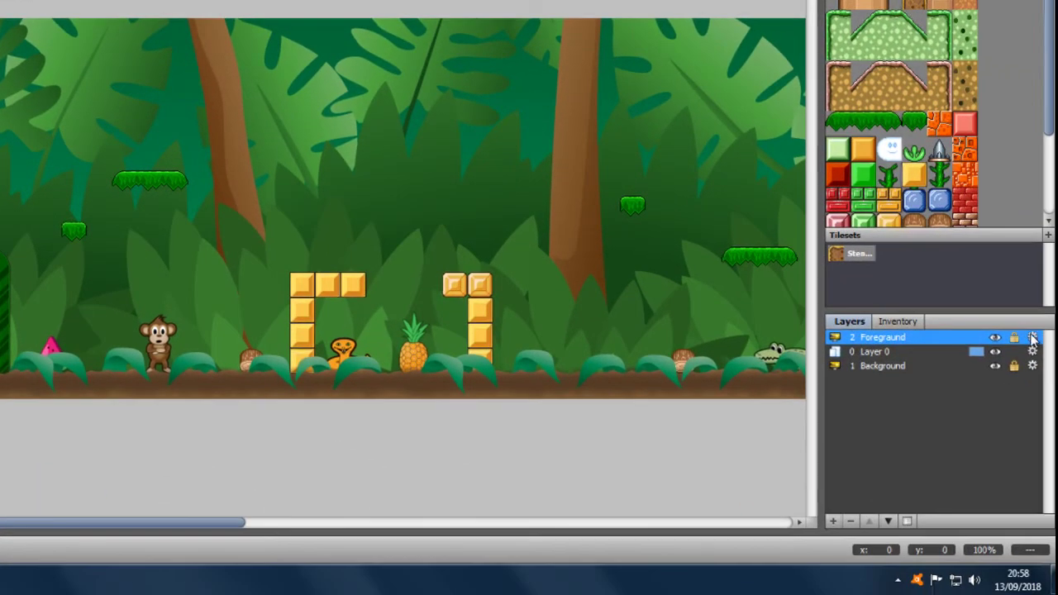
Enable customized parallax on Nivel3's Foreground layer with Scroll Factor Y 0 and apply the layer settings.
{"action": "left_click", "coordinate": [1032, 337]}
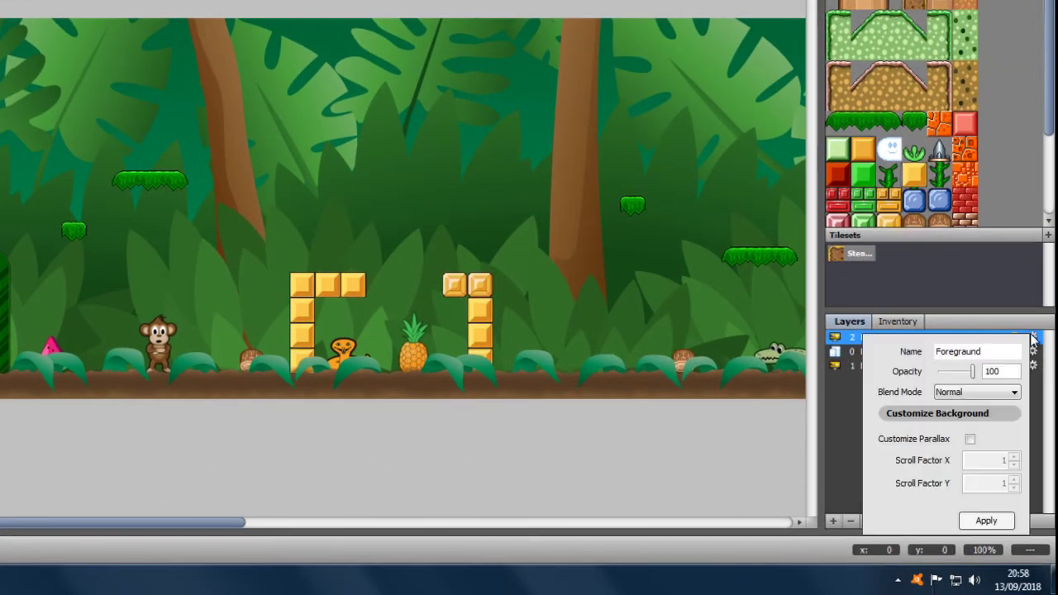
{"action": "left_click", "coordinate": [970, 439]}
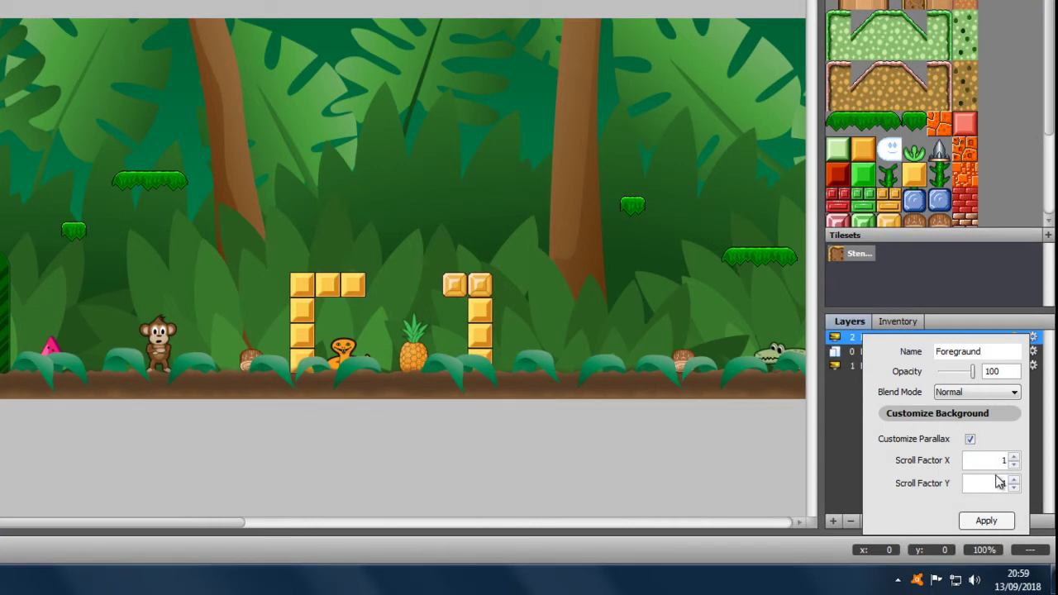
{"action": "type", "text": "0"}
{"action": "left_click", "coordinate": [987, 521]}
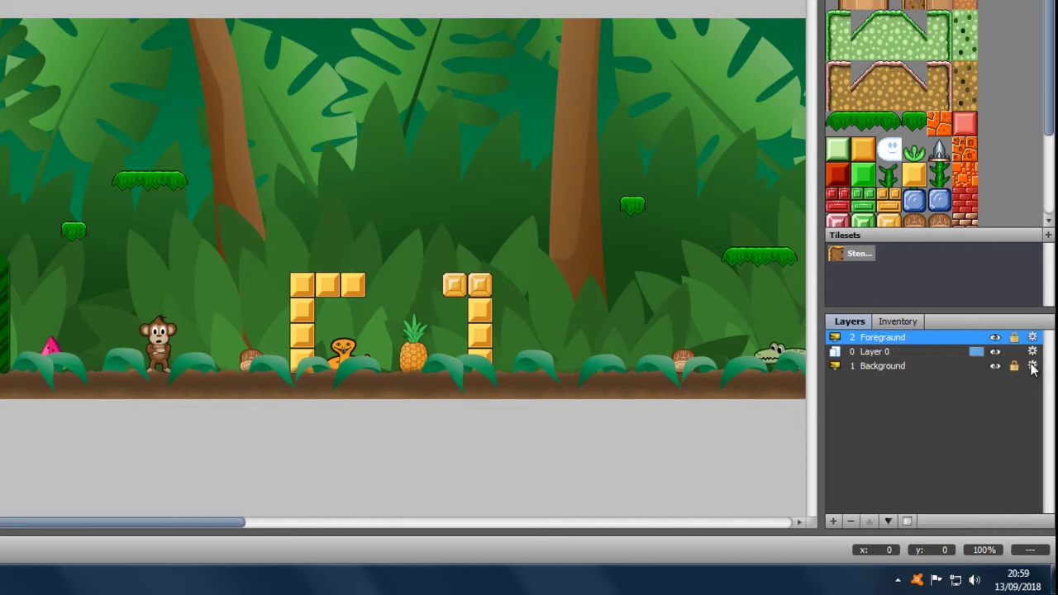
Enable customized parallax on Nivel3's Background layer, edit its Scroll Factor Y and apply the layer settings.
{"action": "left_click", "coordinate": [1032, 366]}
{"action": "left_click", "coordinate": [970, 468]}
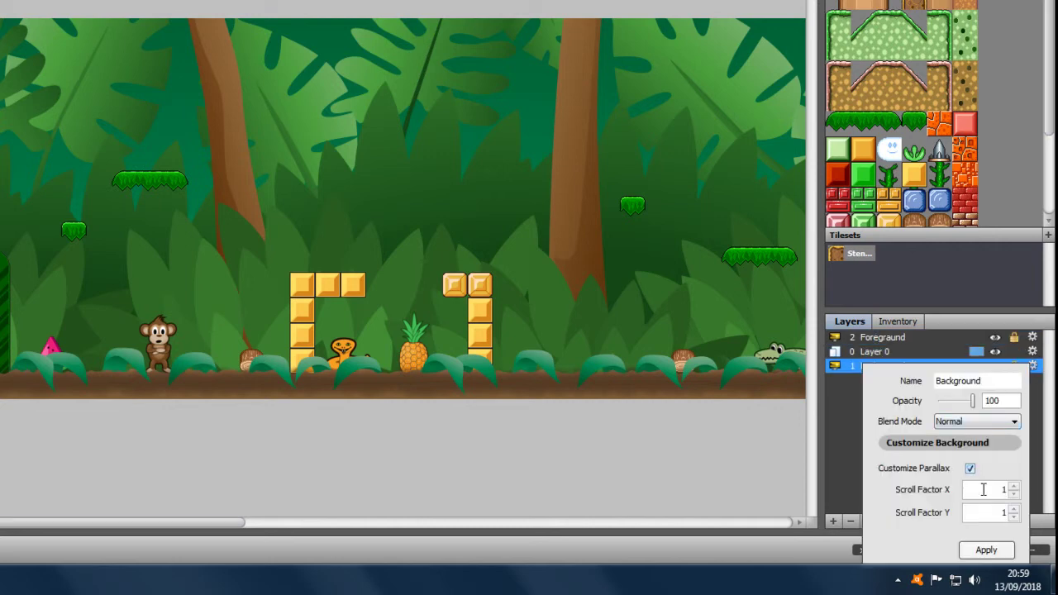
{"action": "double_click", "coordinate": [1003, 512]}
{"action": "left_click", "coordinate": [987, 550]}
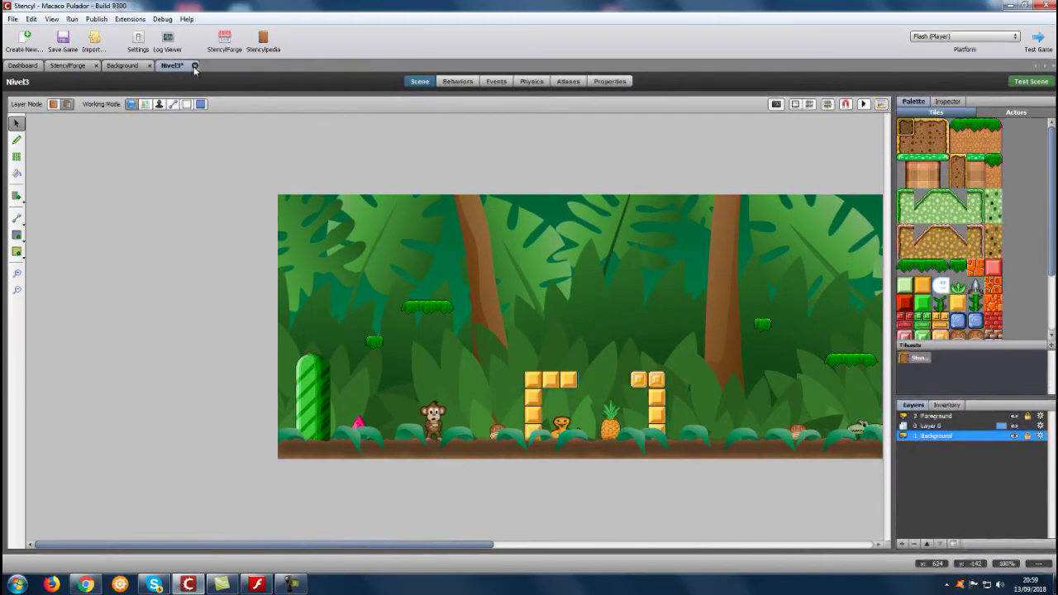
Close the Nivel3 scene, return to the scene overview and save the game.
{"action": "left_click", "coordinate": [195, 66]}
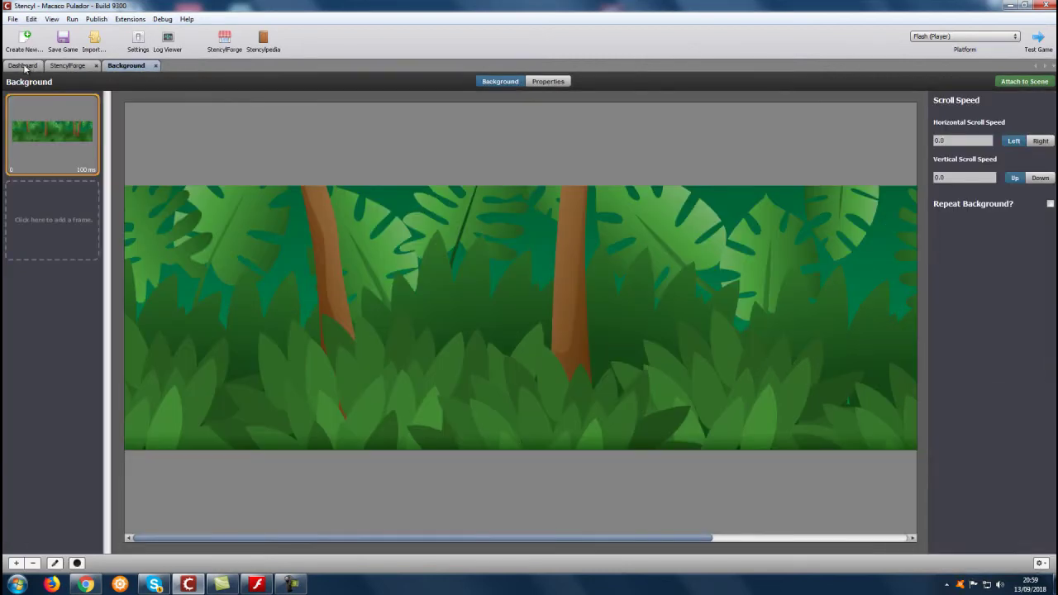
{"action": "left_click", "coordinate": [23, 66]}
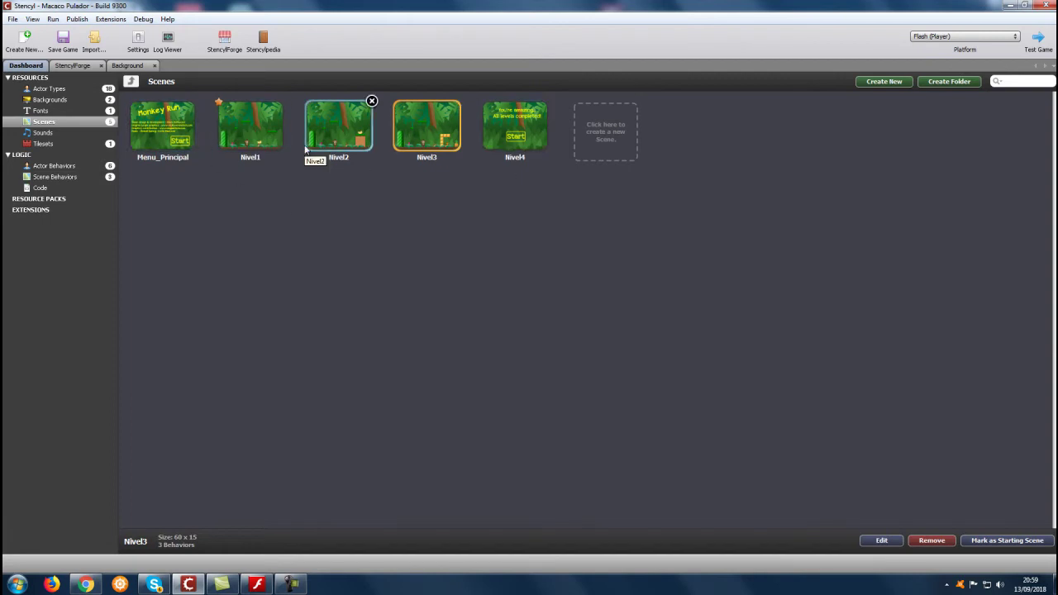
{"action": "left_click", "coordinate": [63, 40]}
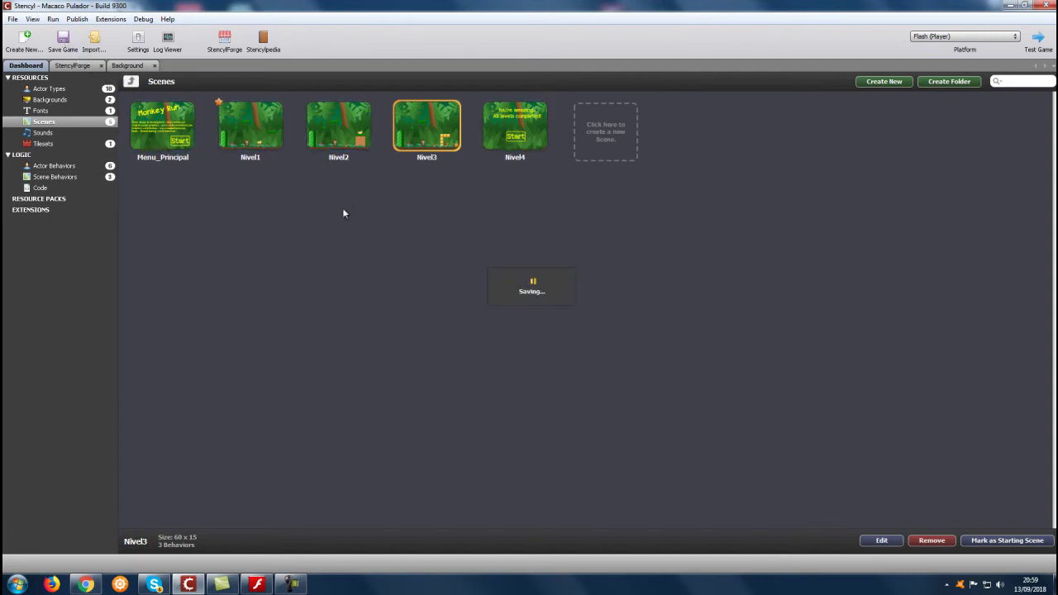